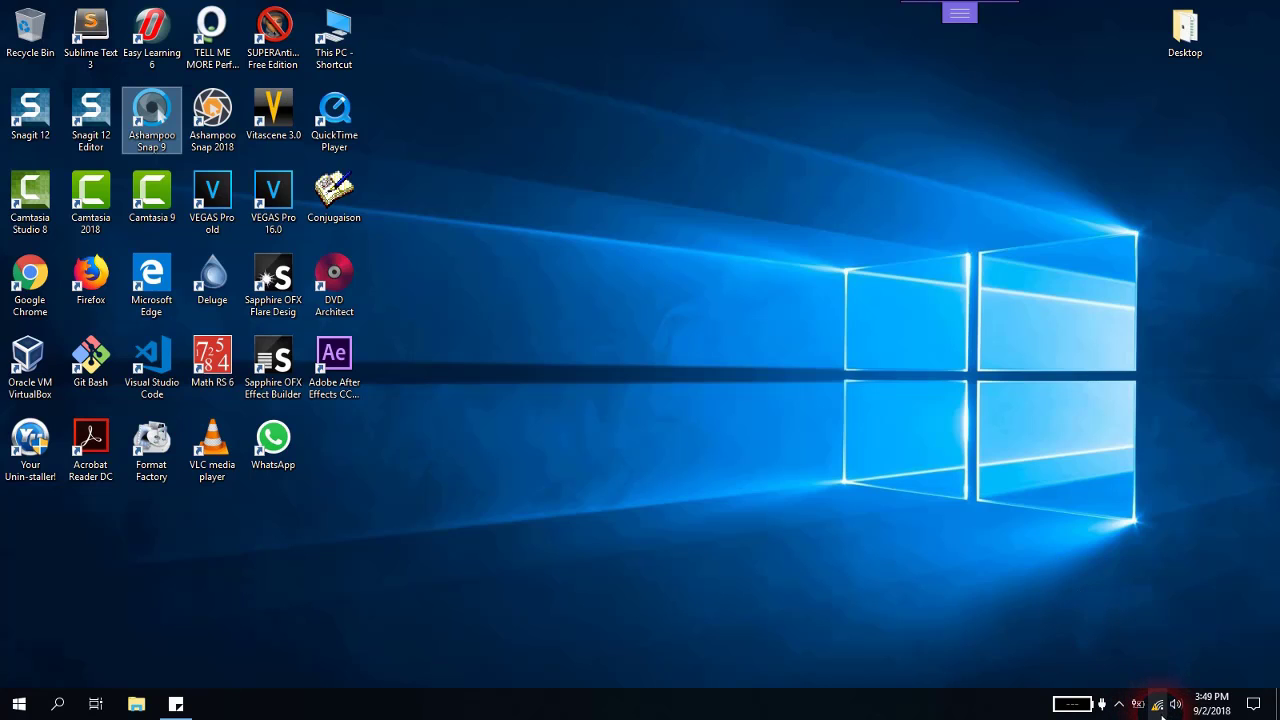
Step: Click an empty spot on the desktop to clear the icon selection
{"action": "left_click", "coordinate": [993, 588]}
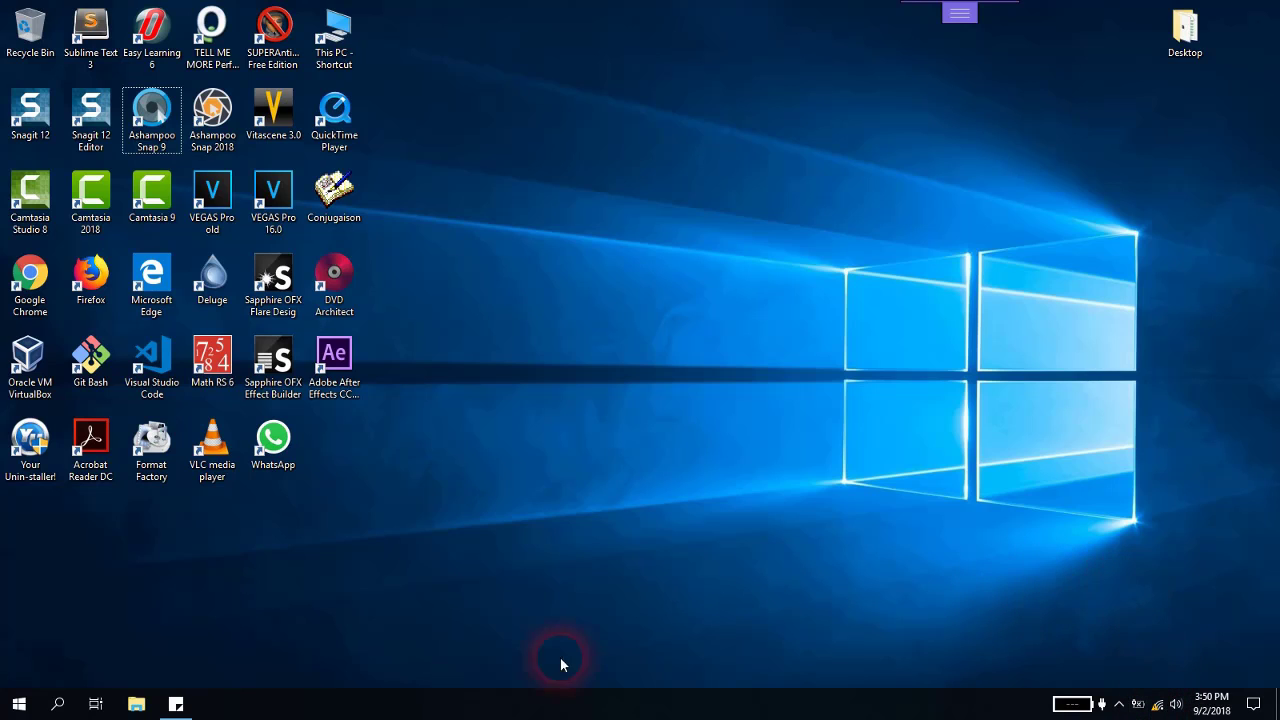
Step: Search for 'contrl' and open Control Panel from the results
{"action": "left_click", "coordinate": [58, 704]}
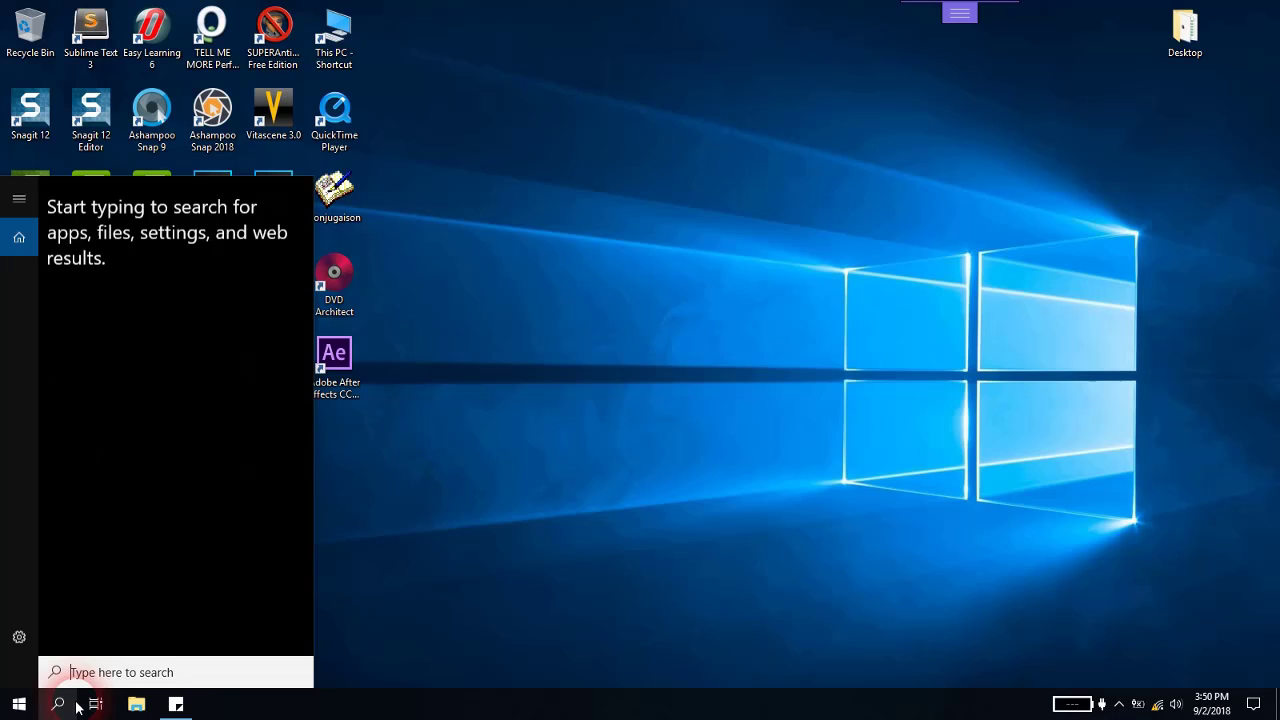
{"action": "type", "text": "contrl"}
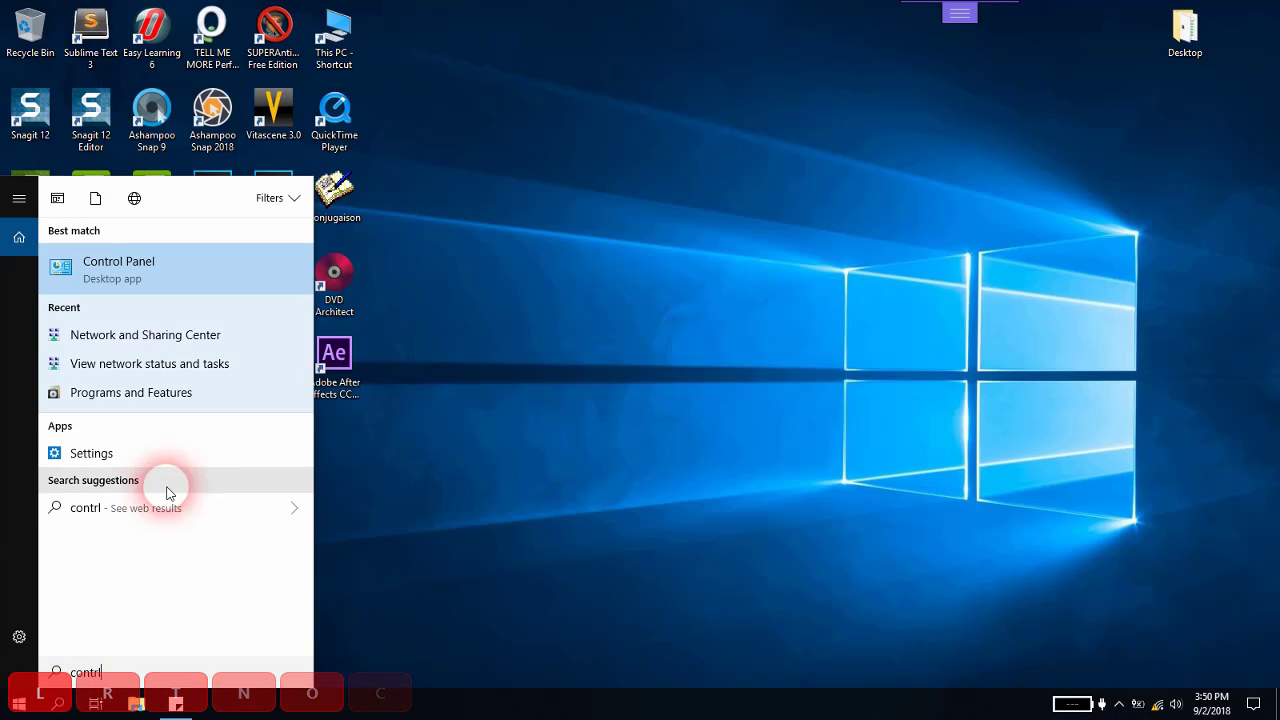
{"action": "key", "text": "Return"}
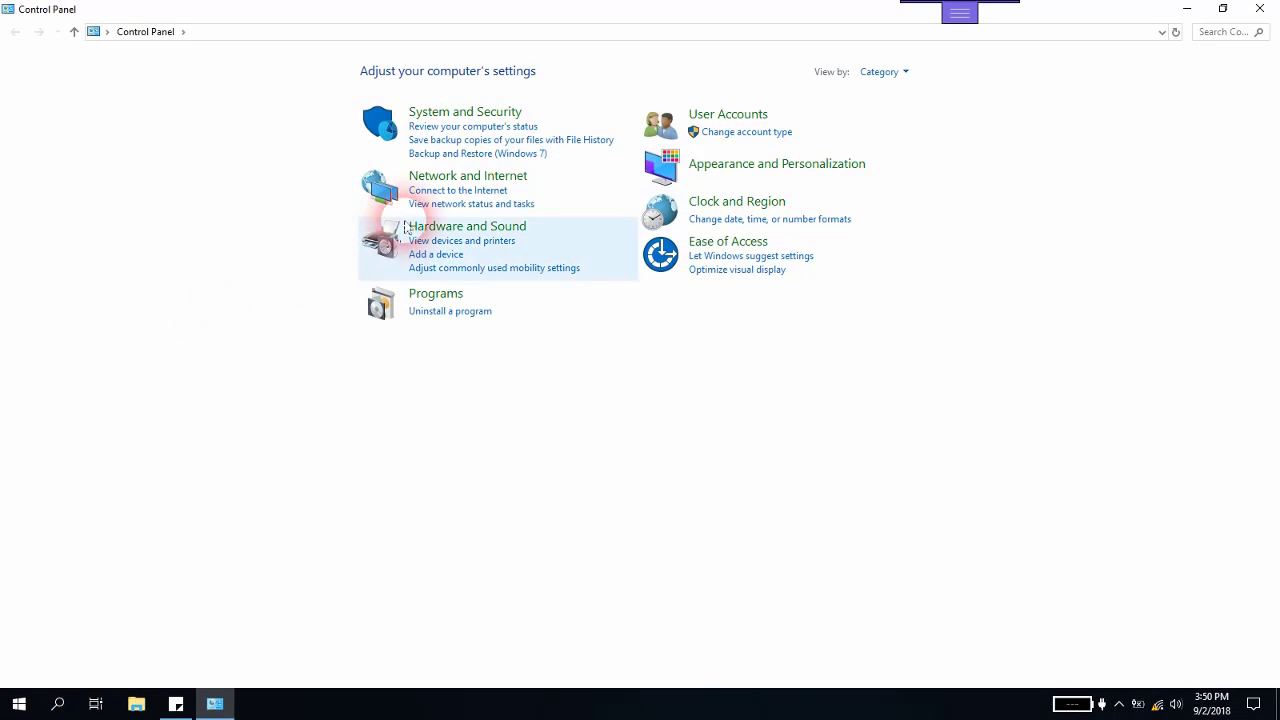
Step: Try small-icon and large-icon views, return to Category view, then open Network and Sharing Center
{"action": "left_click", "coordinate": [905, 75]}
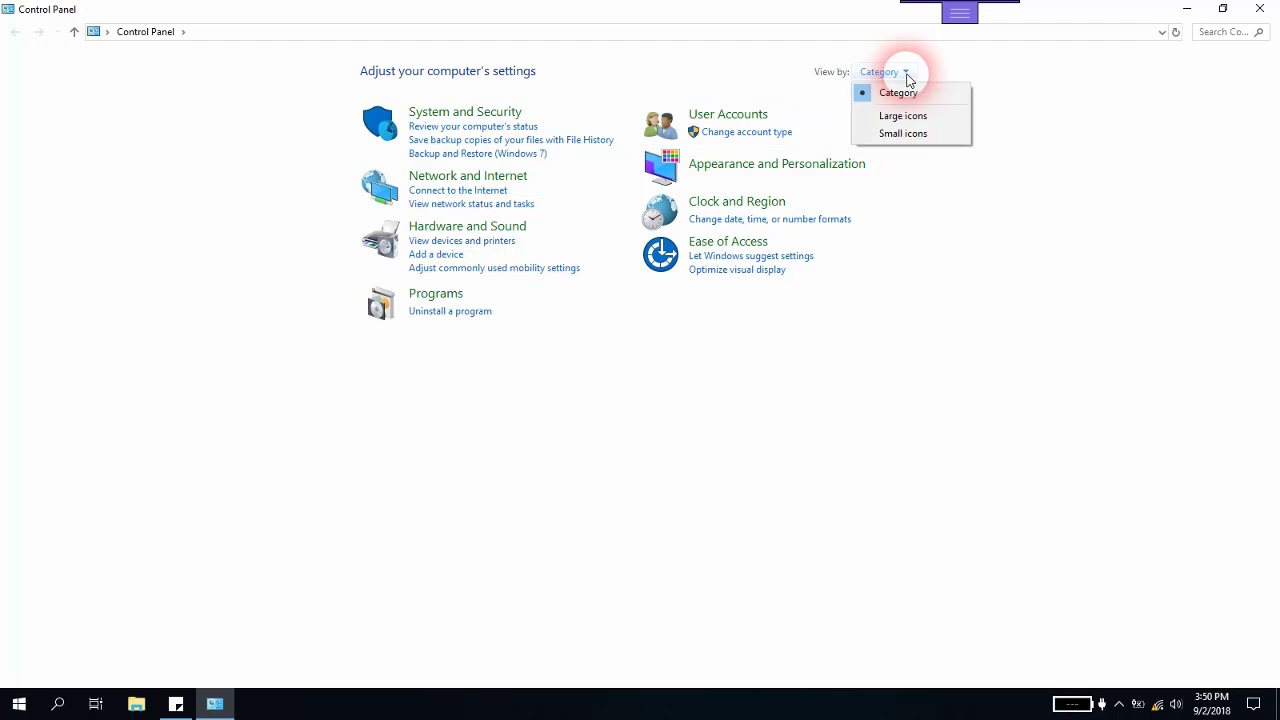
{"action": "left_click", "coordinate": [903, 133]}
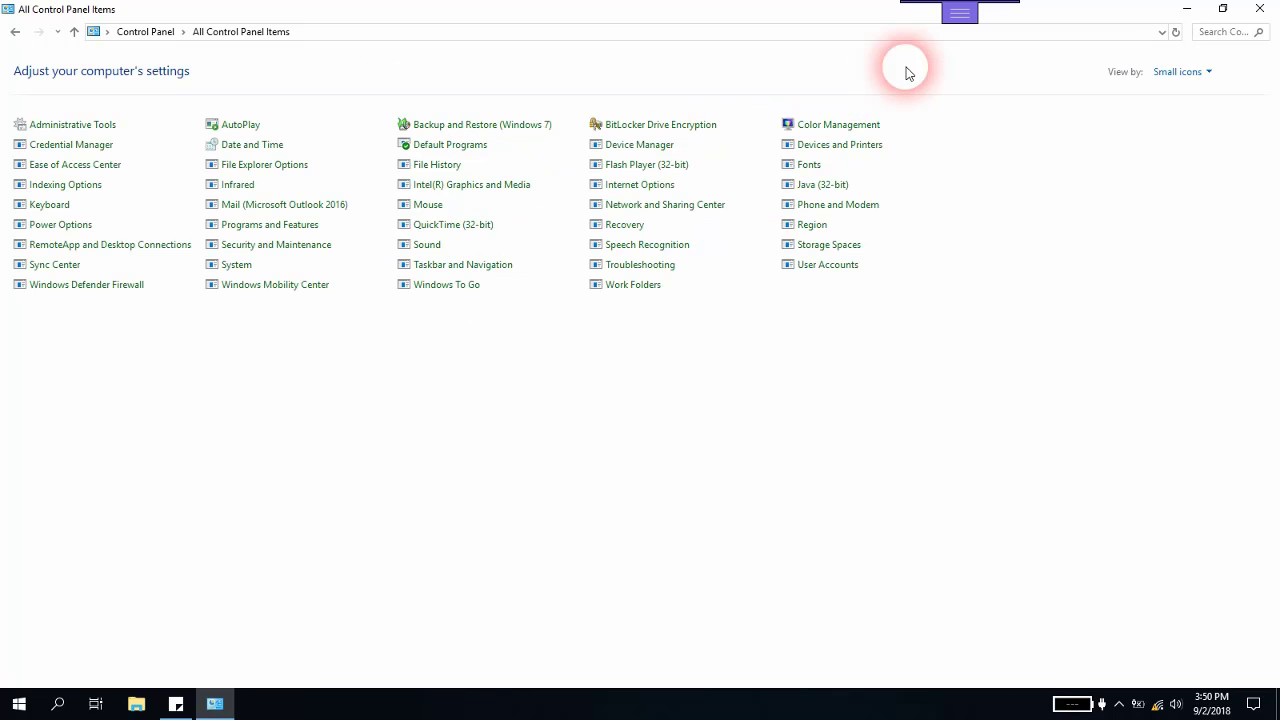
{"action": "left_click", "coordinate": [1160, 72]}
{"action": "left_click", "coordinate": [1165, 115]}
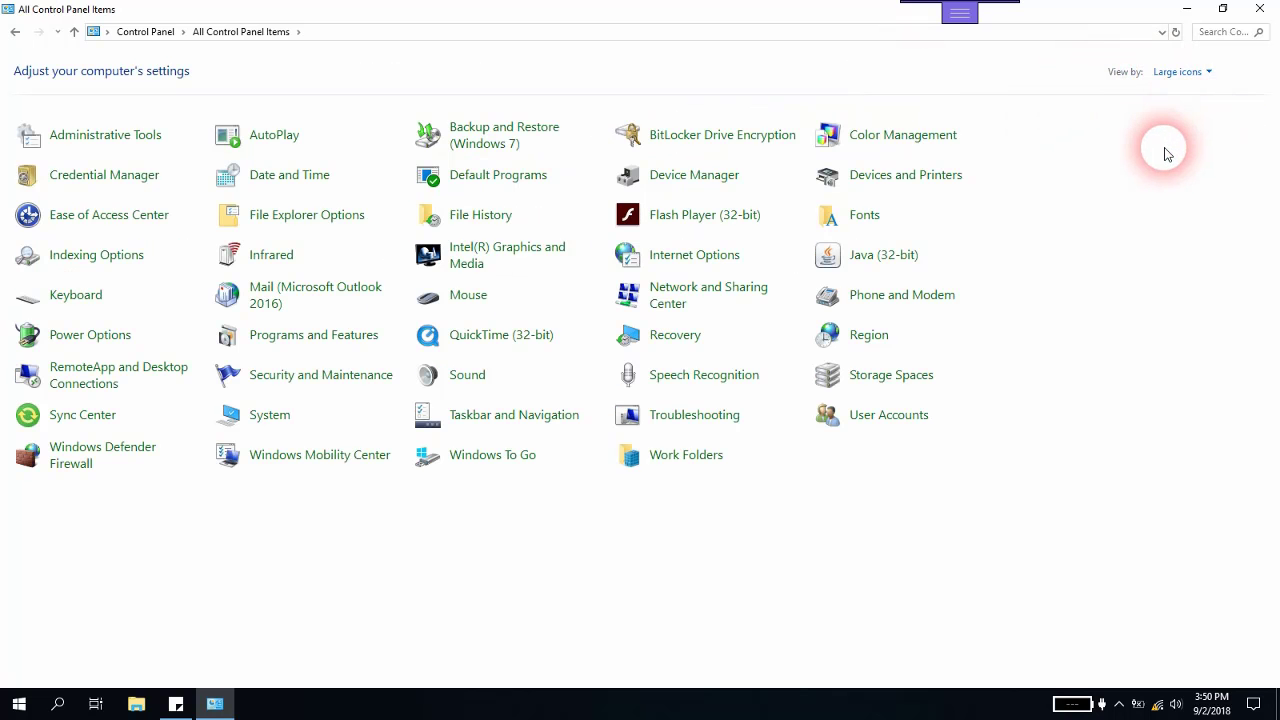
{"action": "left_click", "coordinate": [1216, 73]}
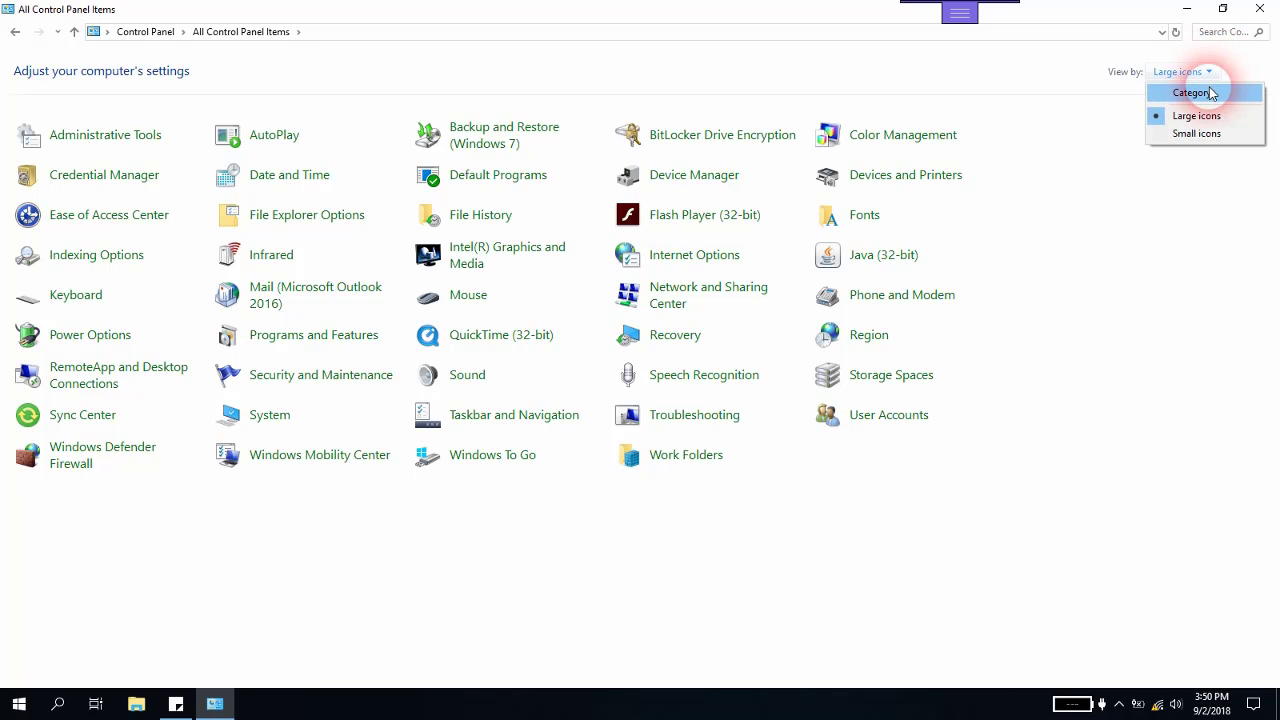
{"action": "left_click", "coordinate": [1211, 93]}
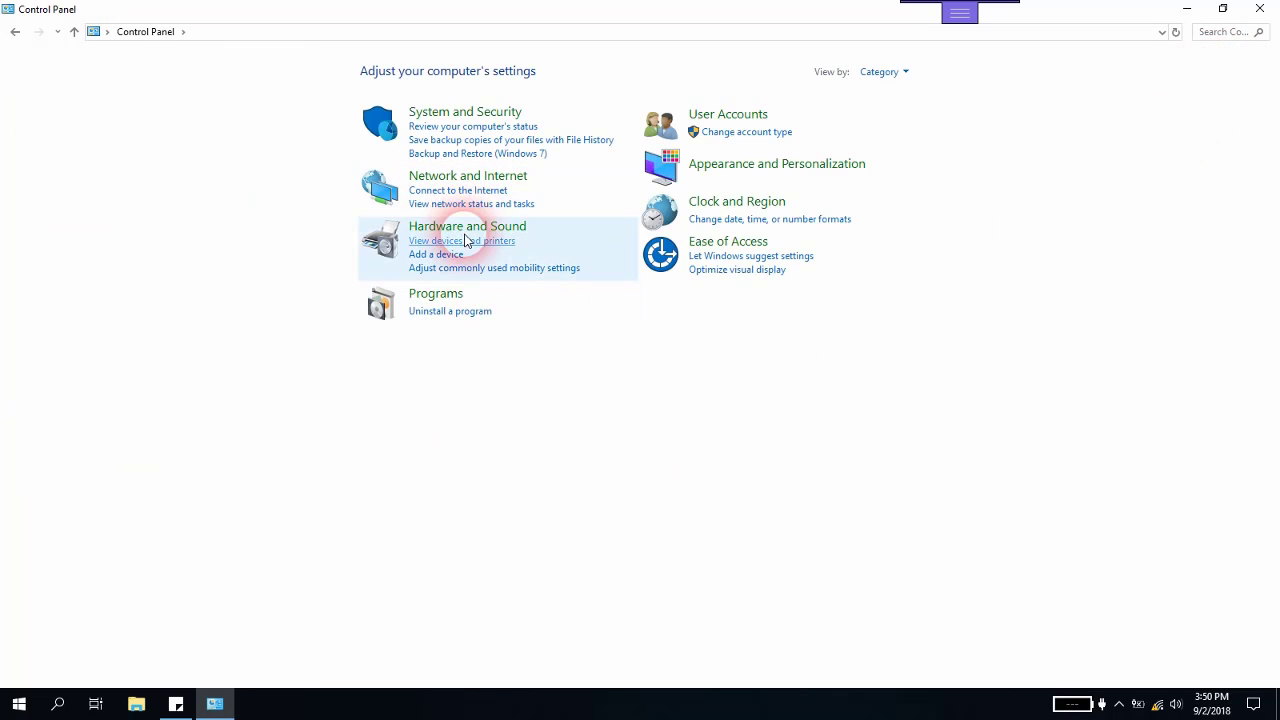
{"action": "left_click", "coordinate": [438, 181]}
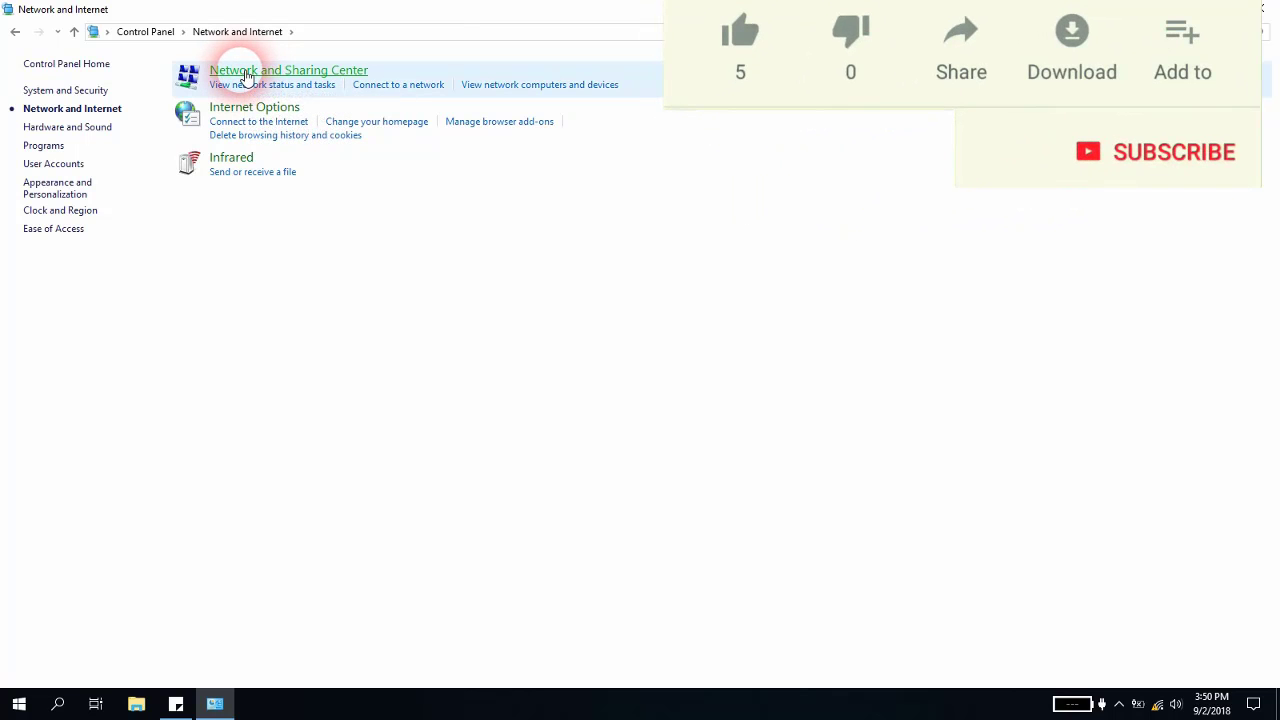
{"action": "left_click", "coordinate": [243, 72]}
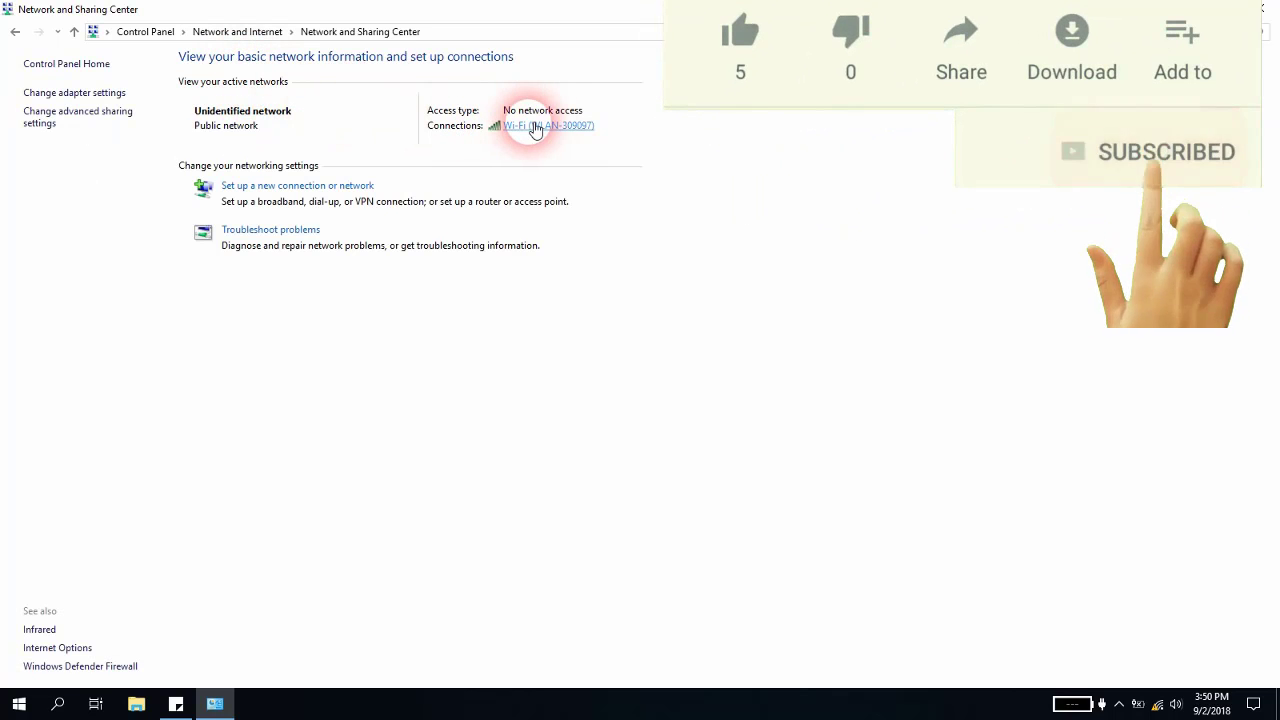
Step: Open the Wi-Fi status window, then the adapter properties and the Internet Protocol Version 4 settings
{"action": "left_click", "coordinate": [547, 130]}
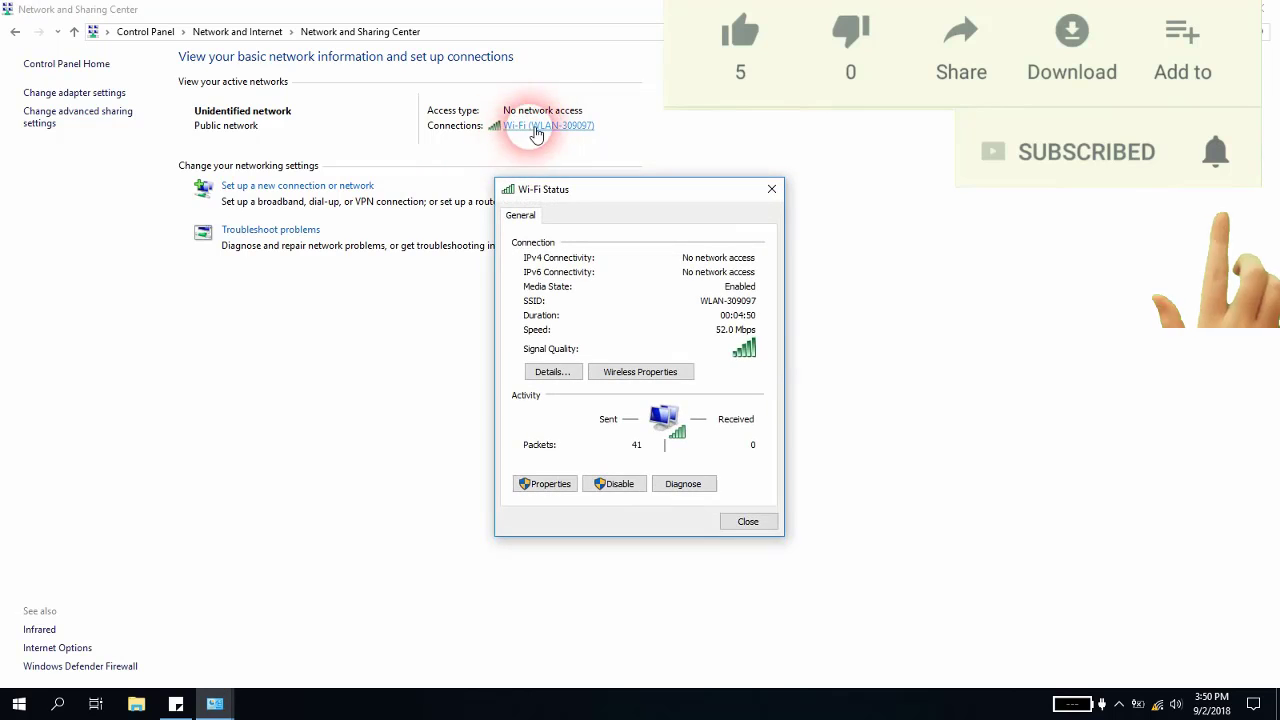
{"action": "left_click_drag", "start_coordinate": [557, 190], "coordinate": [465, 125]}
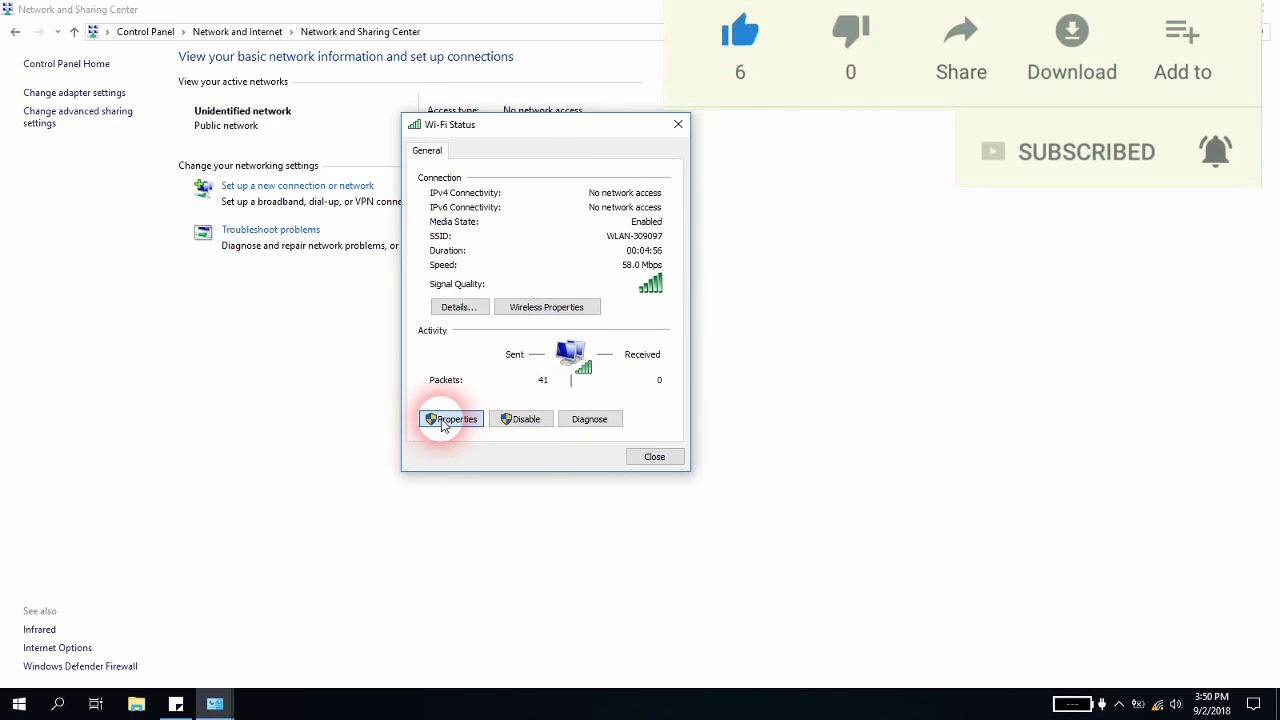
{"action": "left_click", "coordinate": [447, 419]}
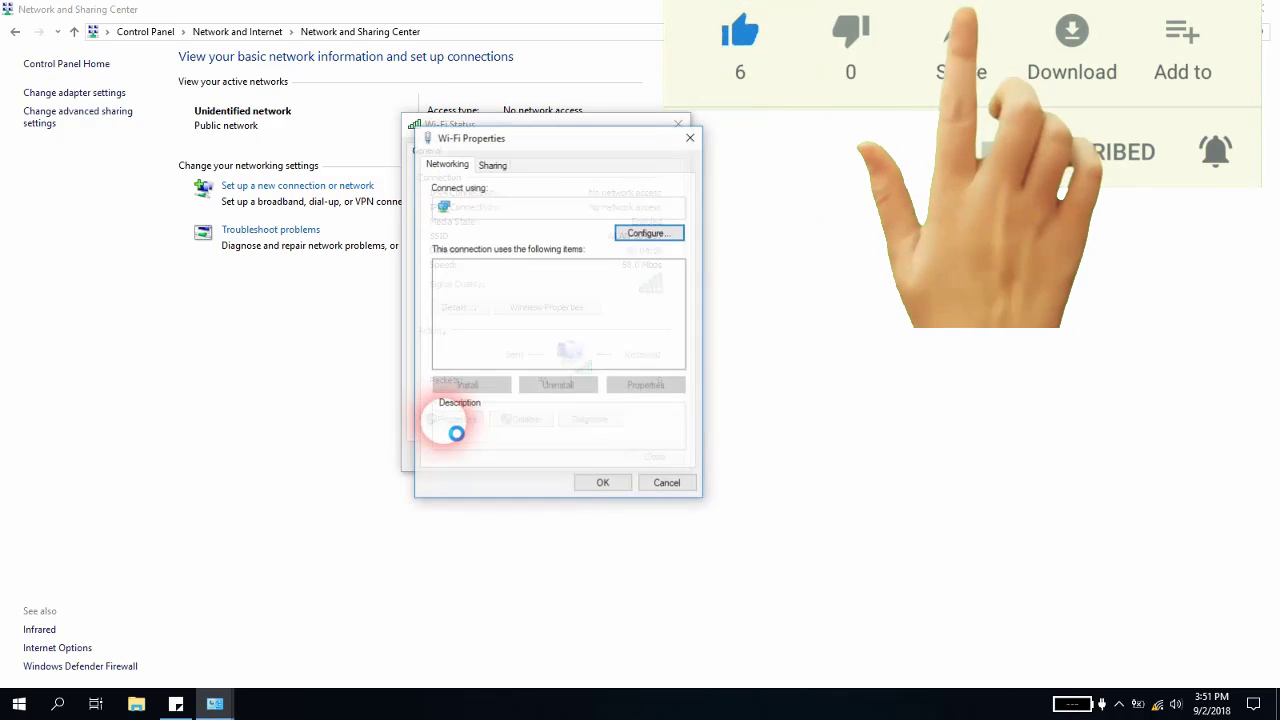
{"action": "left_click", "coordinate": [546, 322]}
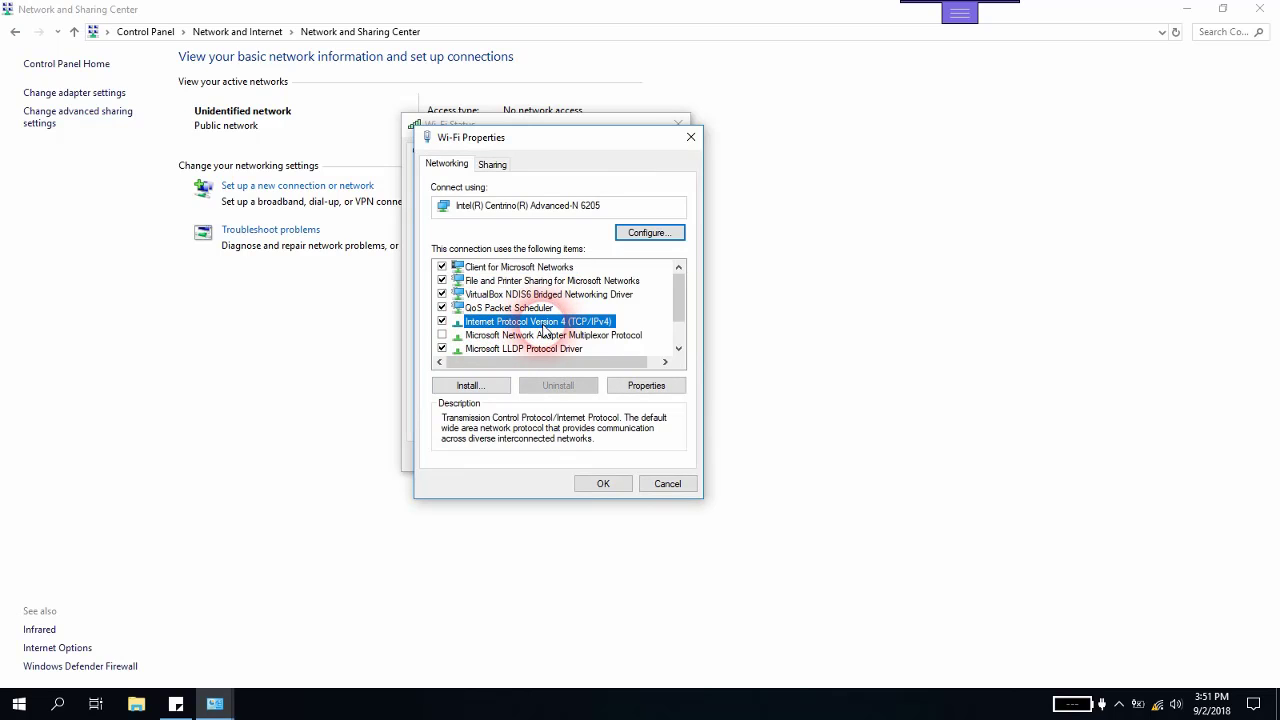
{"action": "double_click", "coordinate": [545, 324]}
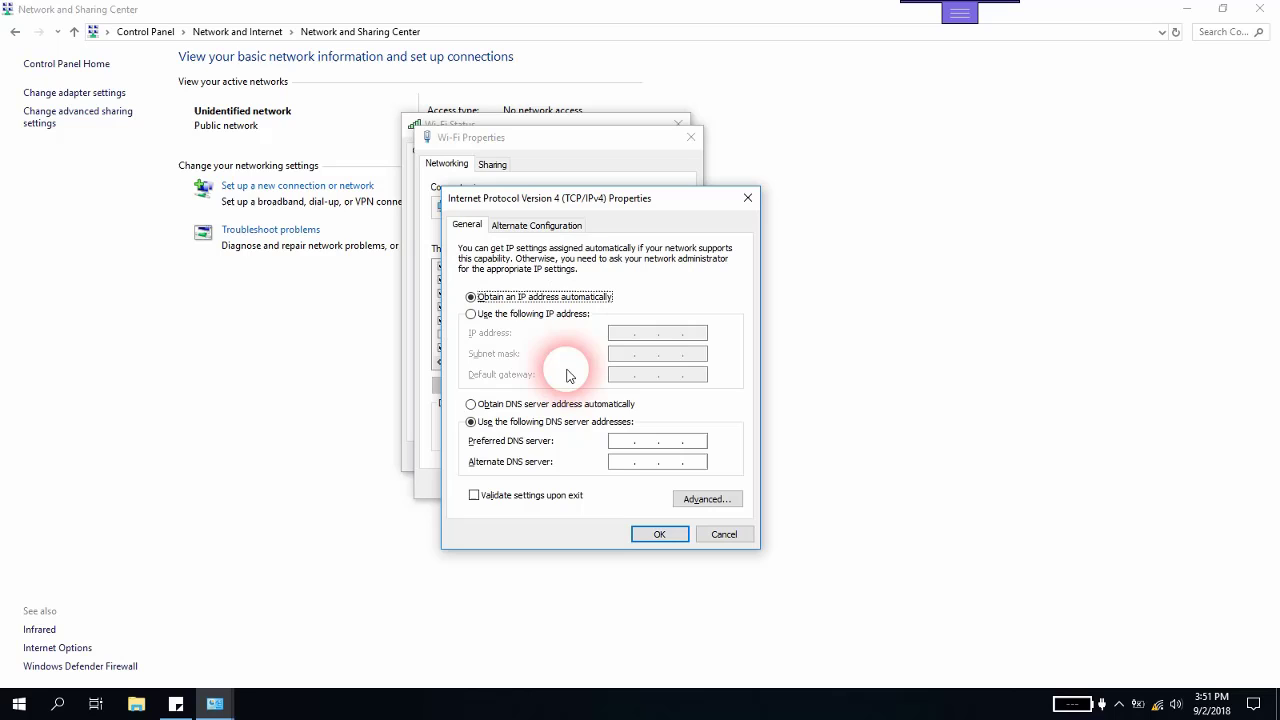
{"action": "left_click_drag", "start_coordinate": [569, 199], "coordinate": [547, 148]}
Step: Set IPv4 to obtain both IP and DNS automatically, save, and close adapter properties
{"action": "left_click", "coordinate": [450, 248]}
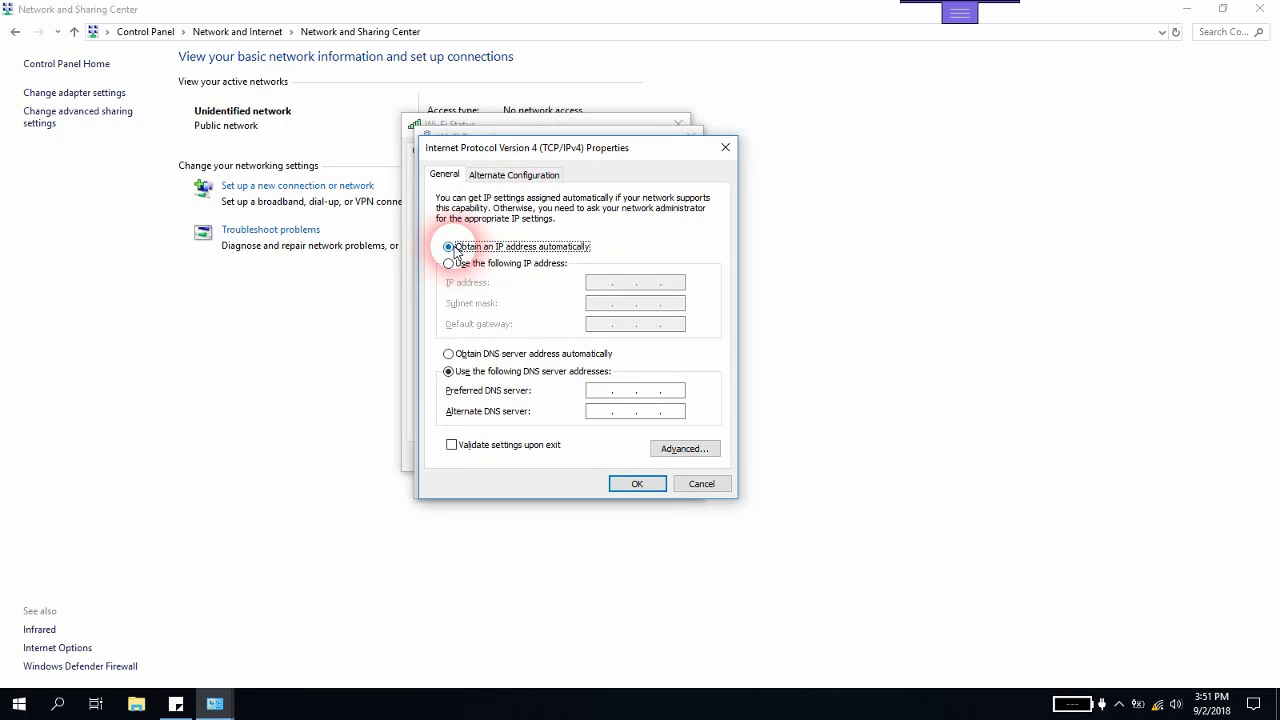
{"action": "left_click", "coordinate": [452, 263]}
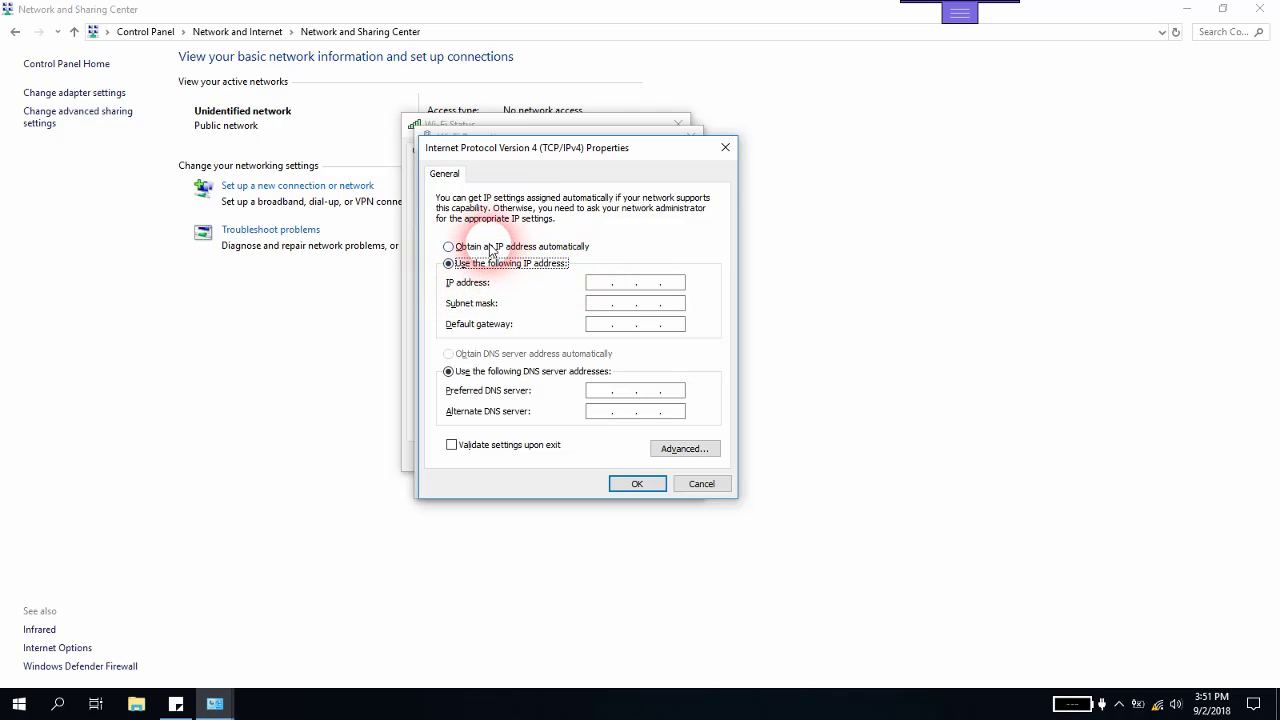
{"action": "left_click", "coordinate": [490, 248]}
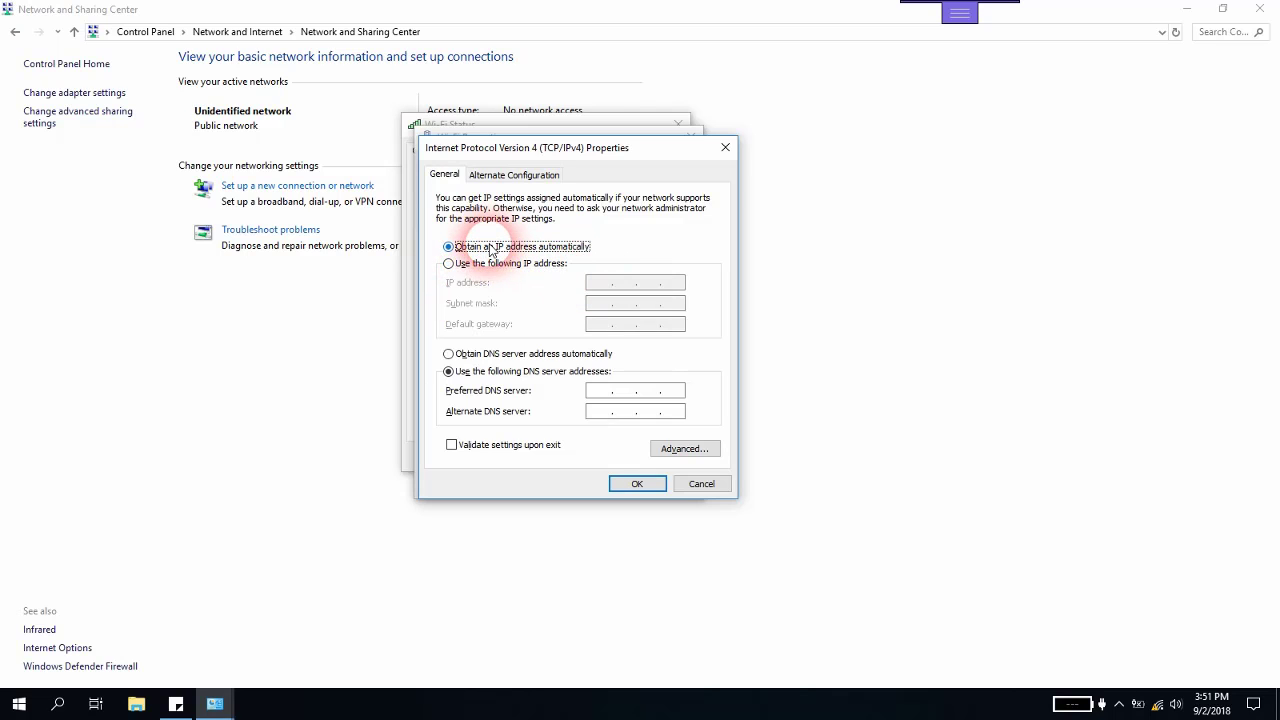
{"action": "left_click", "coordinate": [489, 354]}
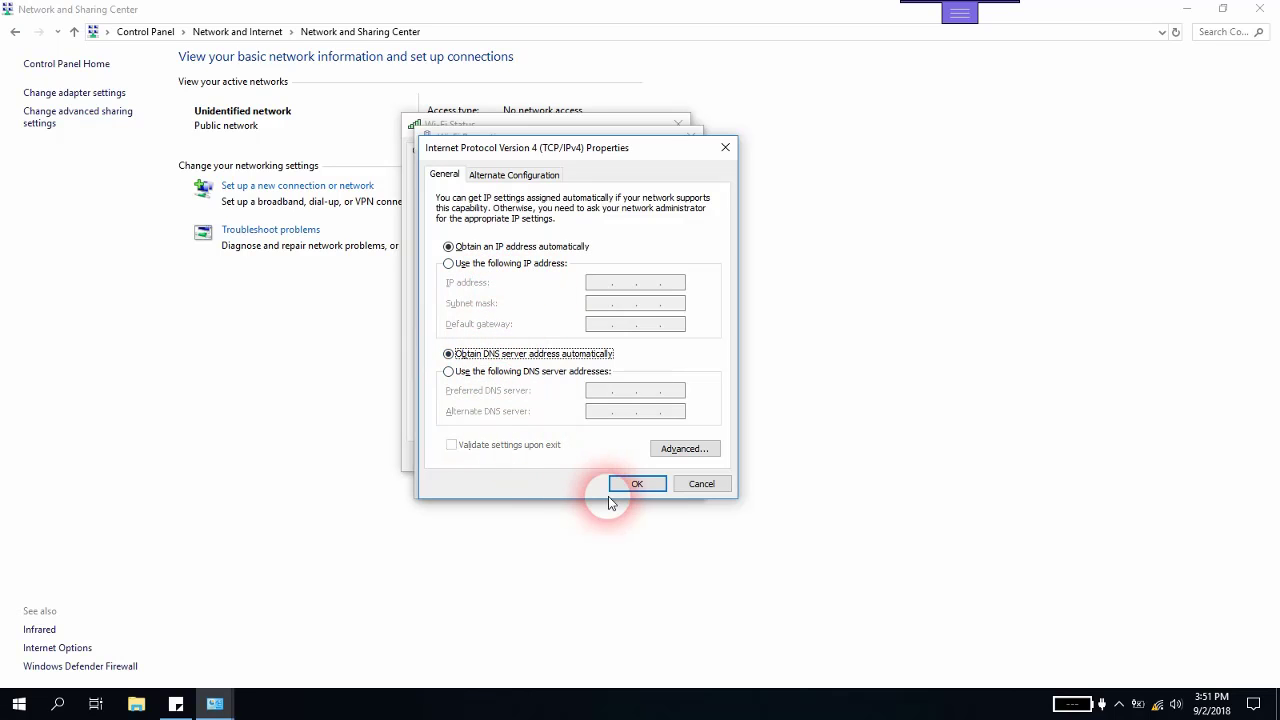
{"action": "left_click", "coordinate": [638, 484]}
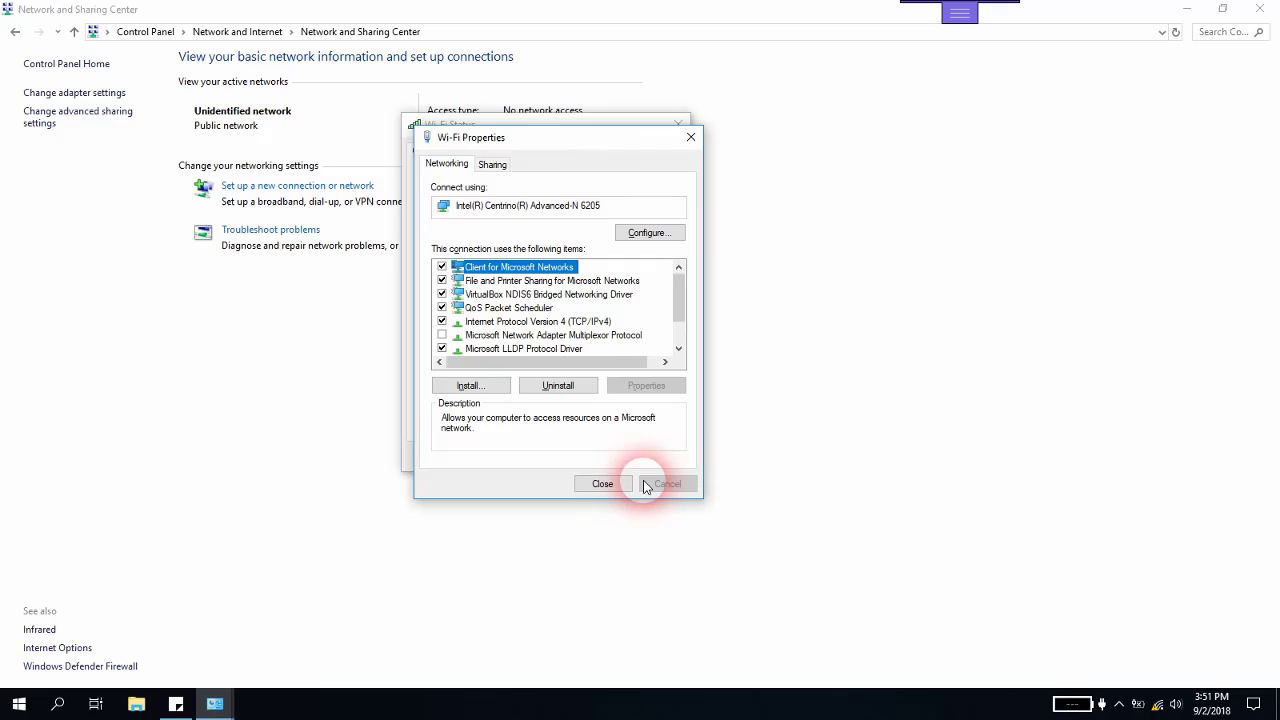
{"action": "left_click", "coordinate": [622, 486]}
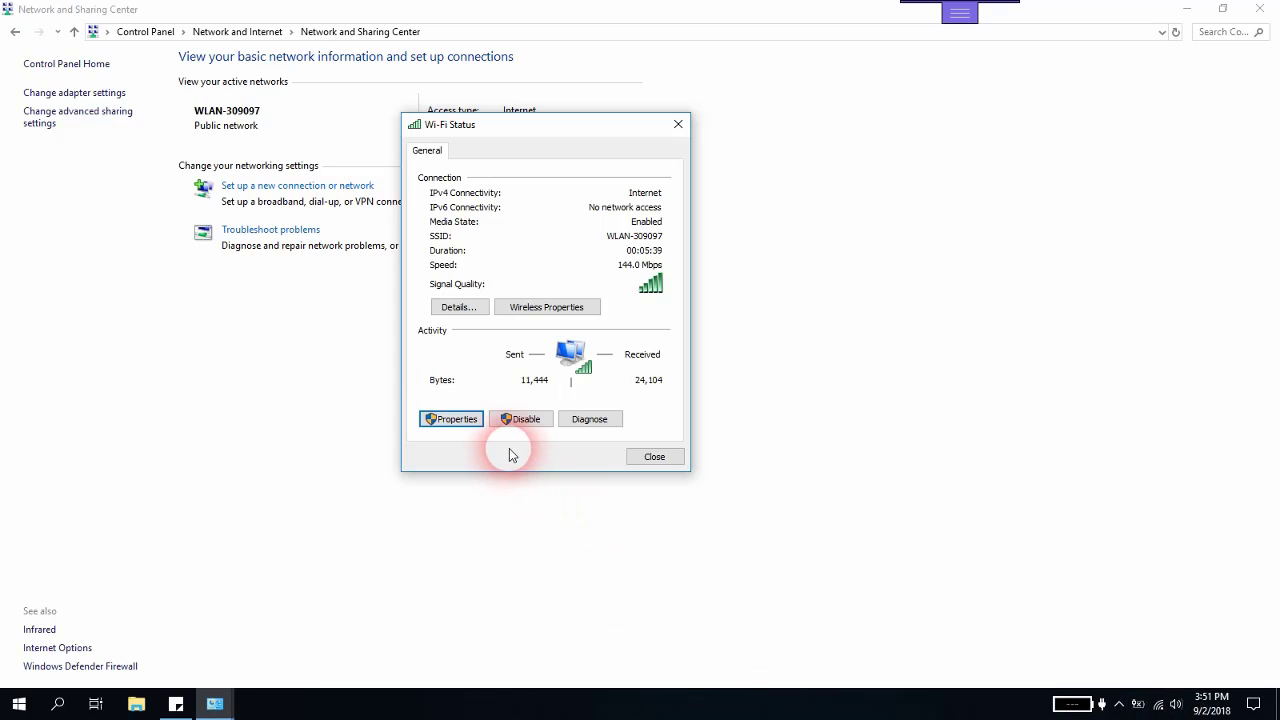
Step: Reopen the Wi-Fi IPv4 properties and switch to 'Use the following IP address'
{"action": "left_click", "coordinate": [458, 419]}
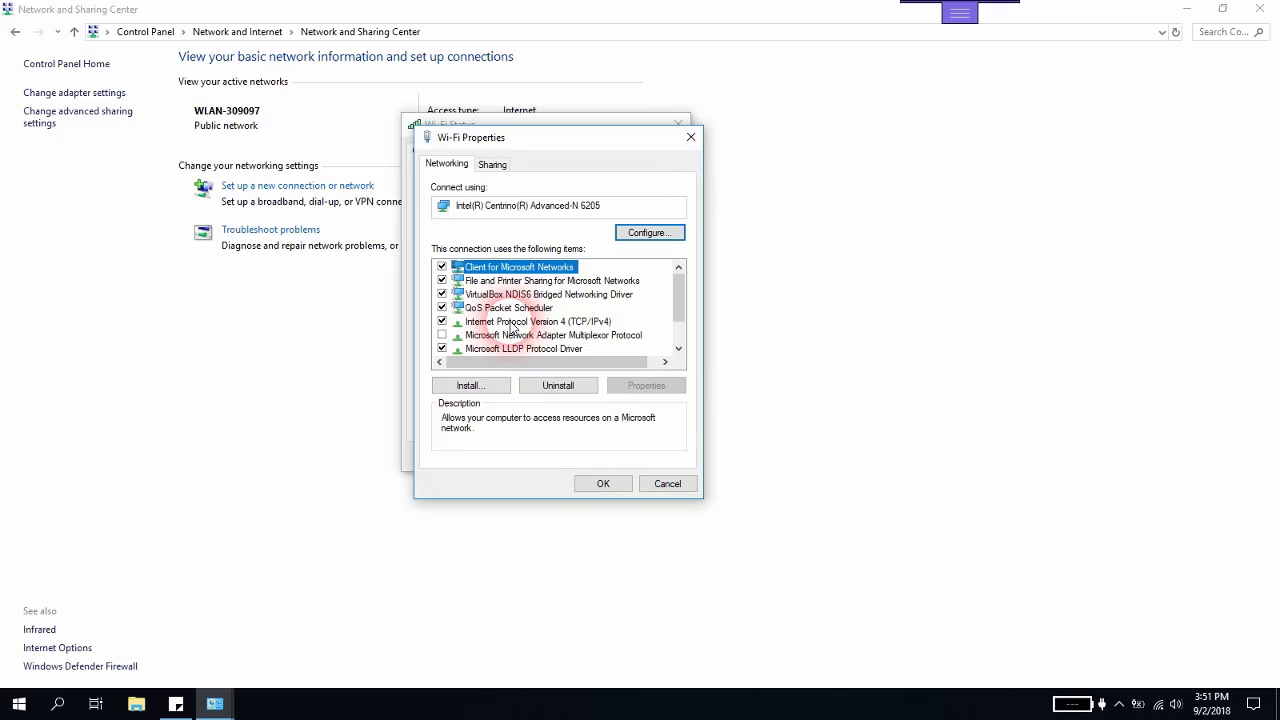
{"action": "left_click", "coordinate": [491, 323]}
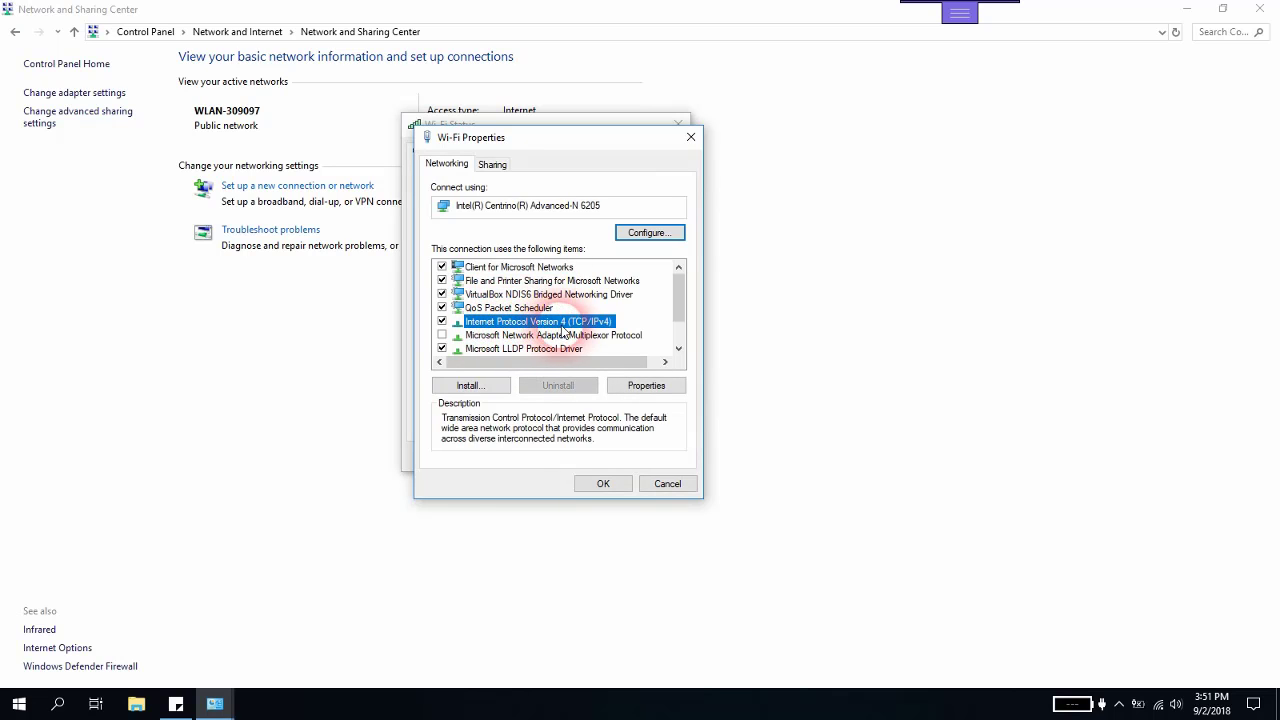
{"action": "left_click", "coordinate": [646, 388]}
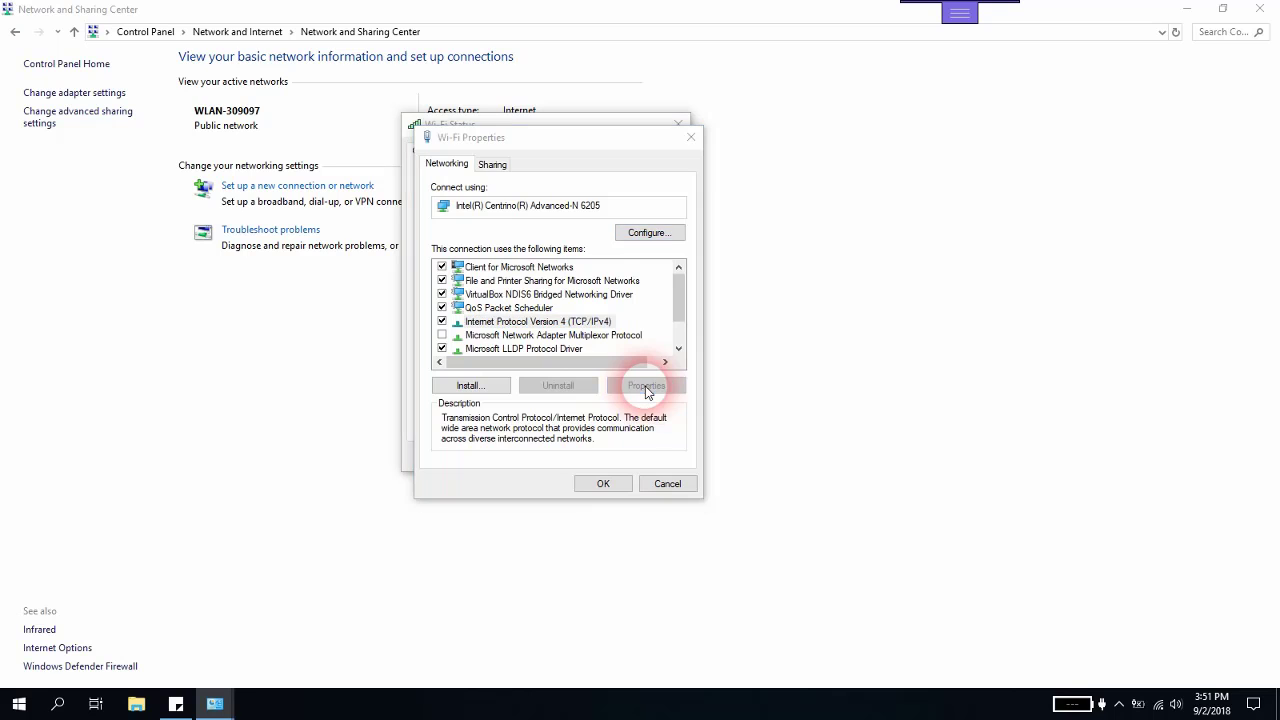
{"action": "left_click", "coordinate": [537, 318]}
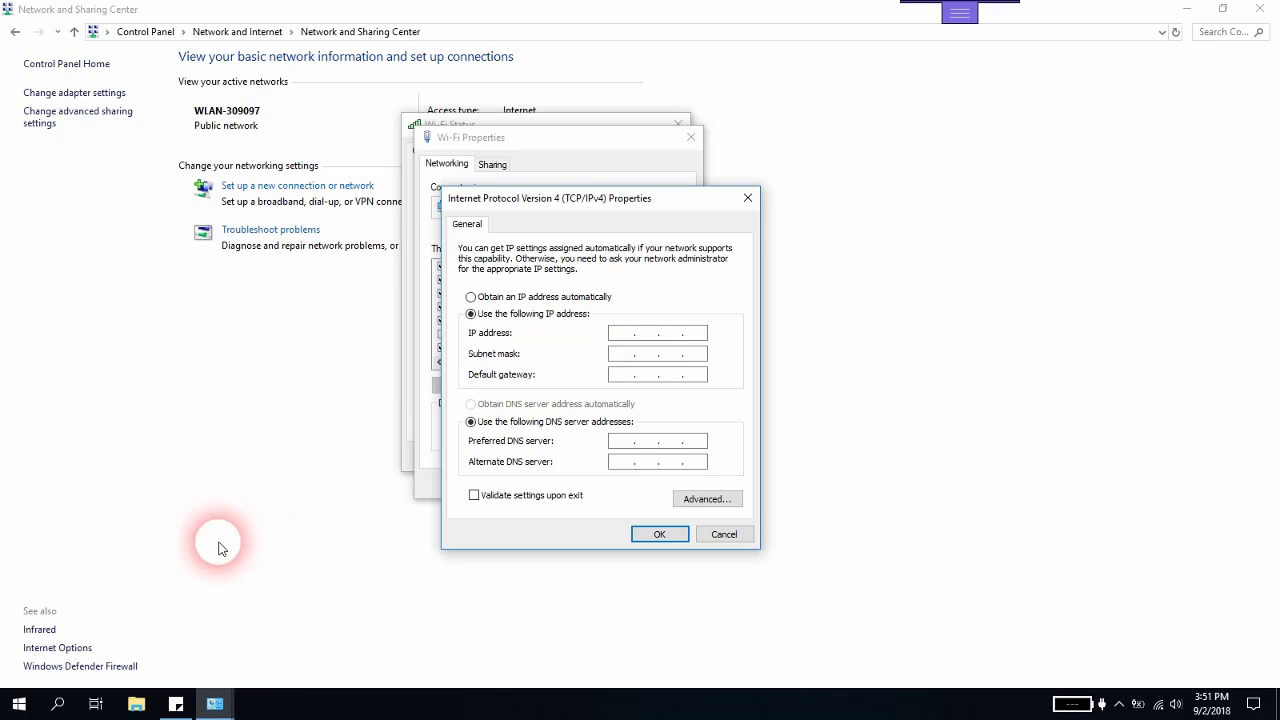
Step: In the sticky note, set apart the IPv4 address's last octet as 192.168.8. 102
{"action": "left_click", "coordinate": [175, 704]}
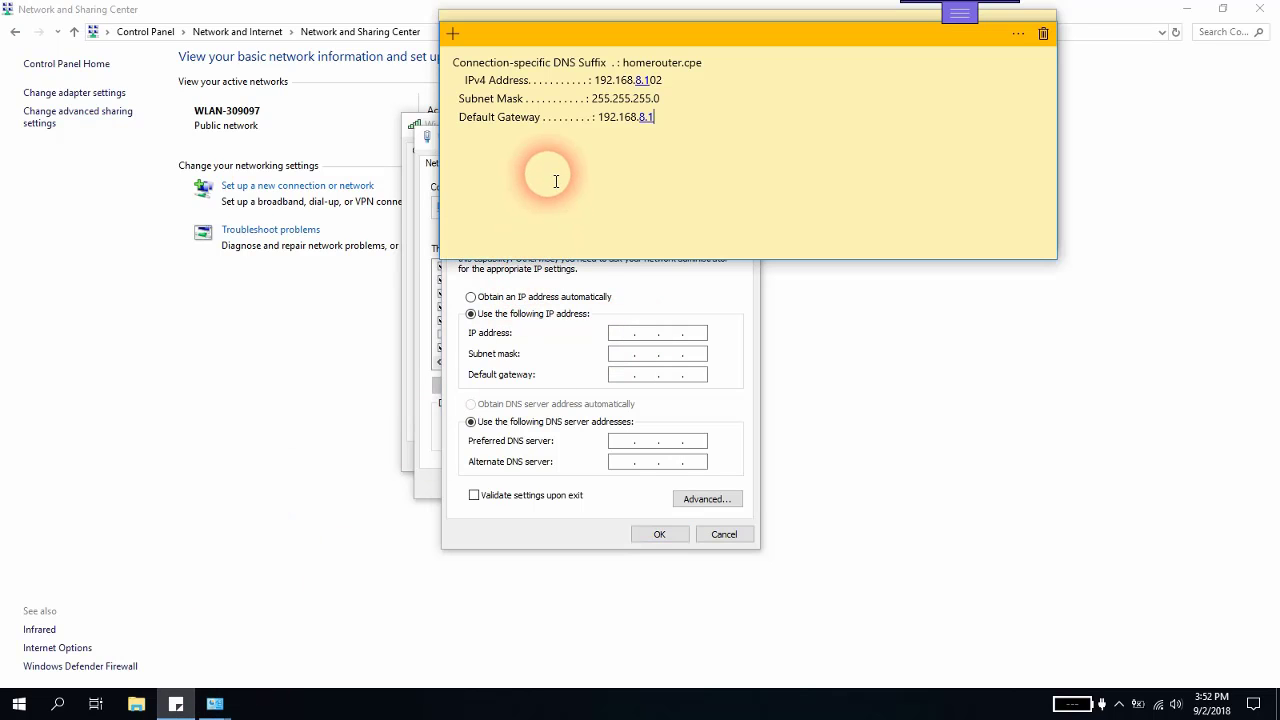
{"action": "left_click", "coordinate": [463, 82]}
{"action": "left_click_drag", "start_coordinate": [464, 81], "coordinate": [528, 81]}
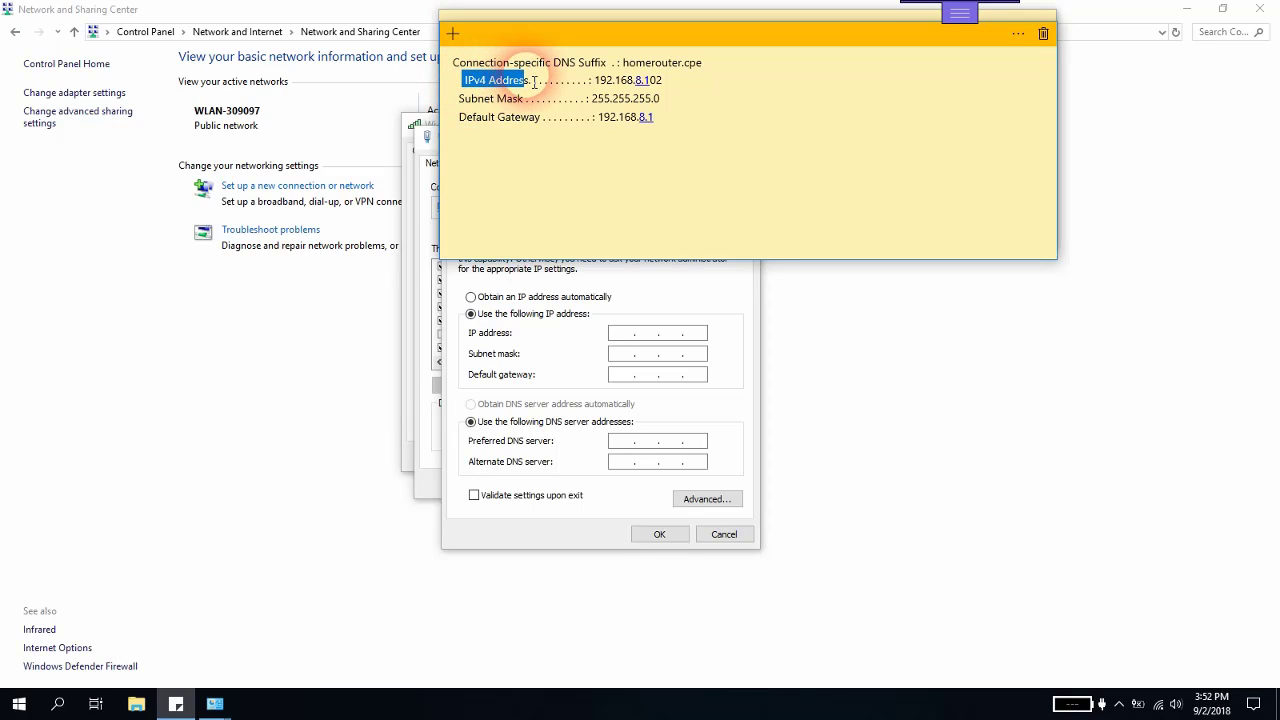
{"action": "left_click", "coordinate": [613, 81]}
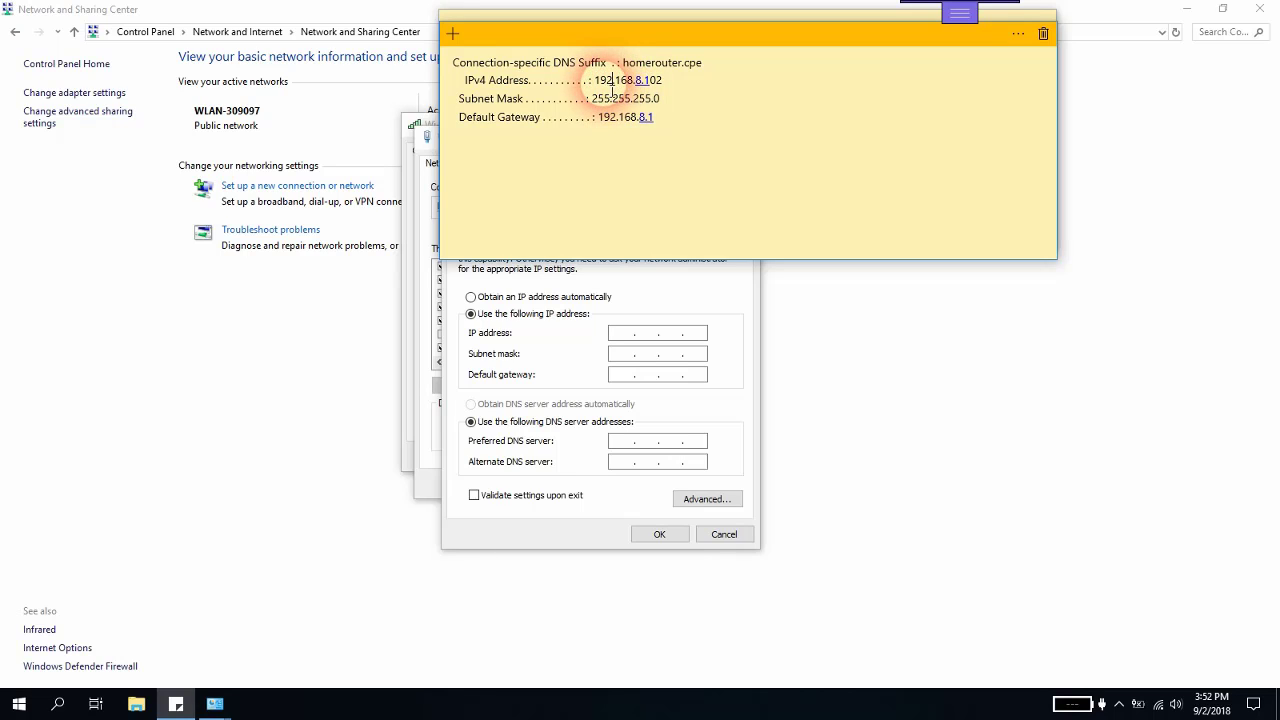
{"action": "left_click_drag", "start_coordinate": [614, 84], "coordinate": [634, 86]}
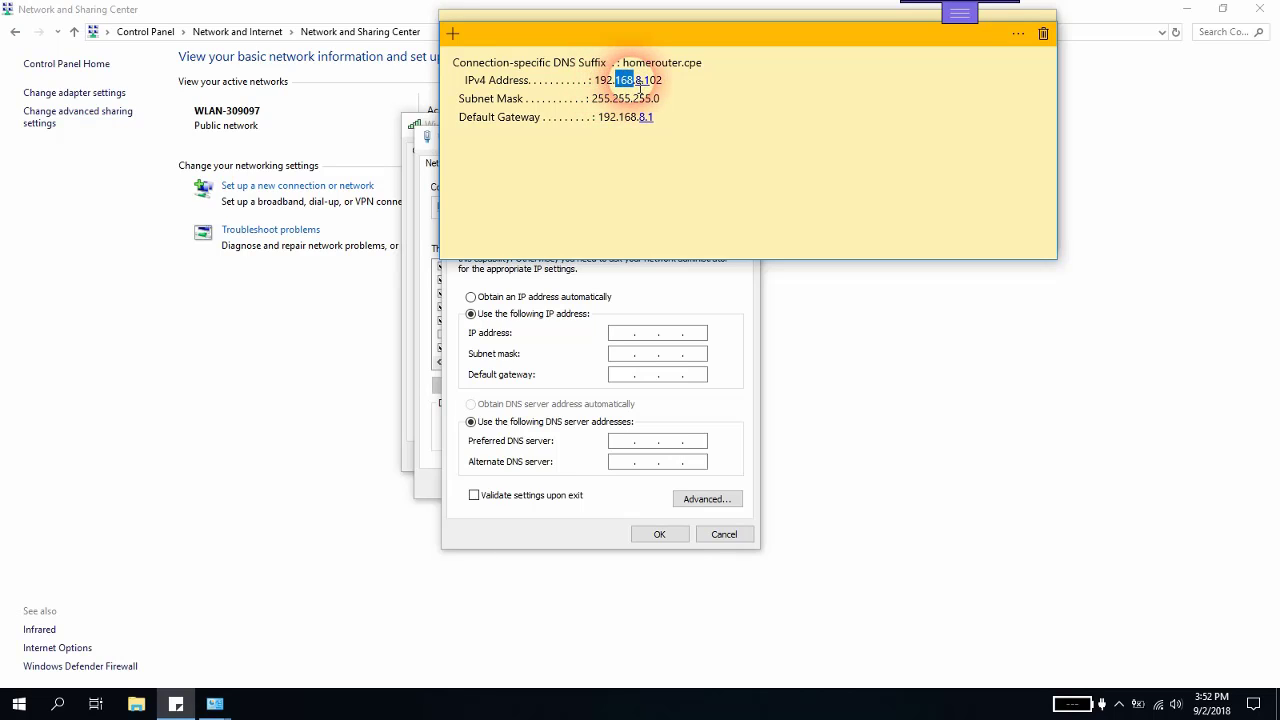
{"action": "left_click", "coordinate": [635, 84]}
{"action": "left_click", "coordinate": [644, 82]}
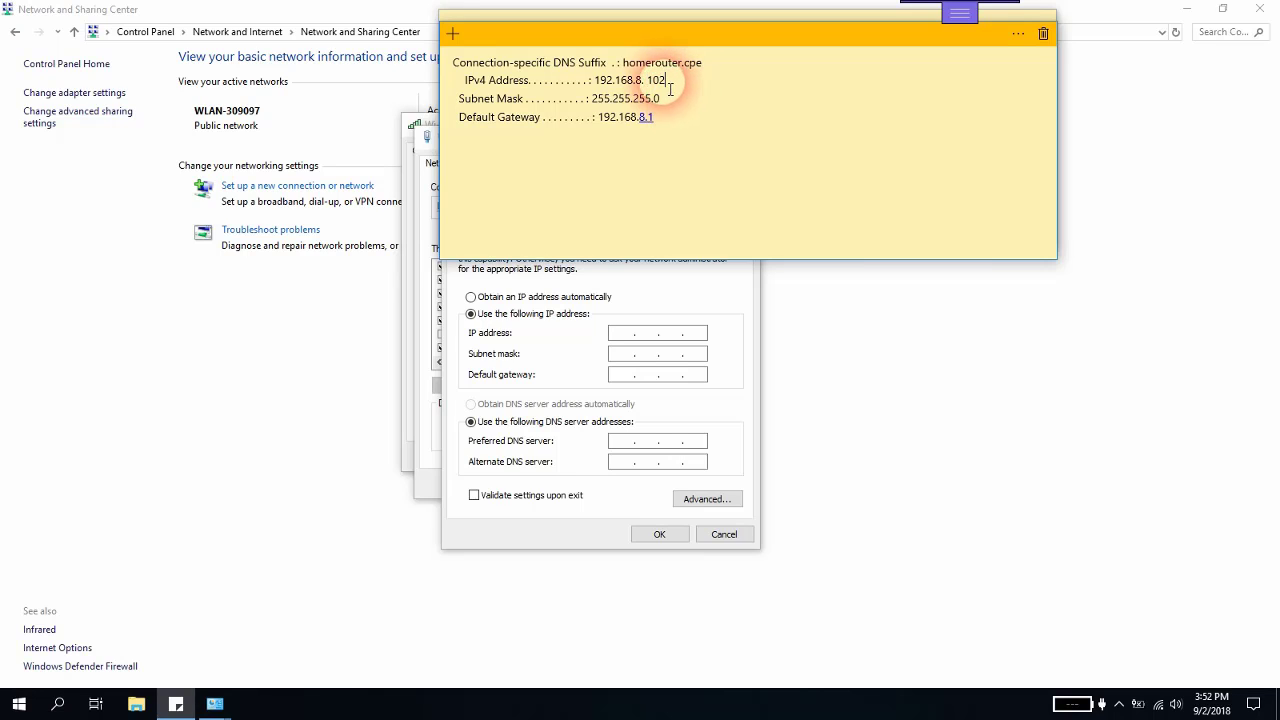
{"action": "left_click_drag", "start_coordinate": [668, 81], "coordinate": [604, 86]}
{"action": "left_click", "coordinate": [604, 90]}
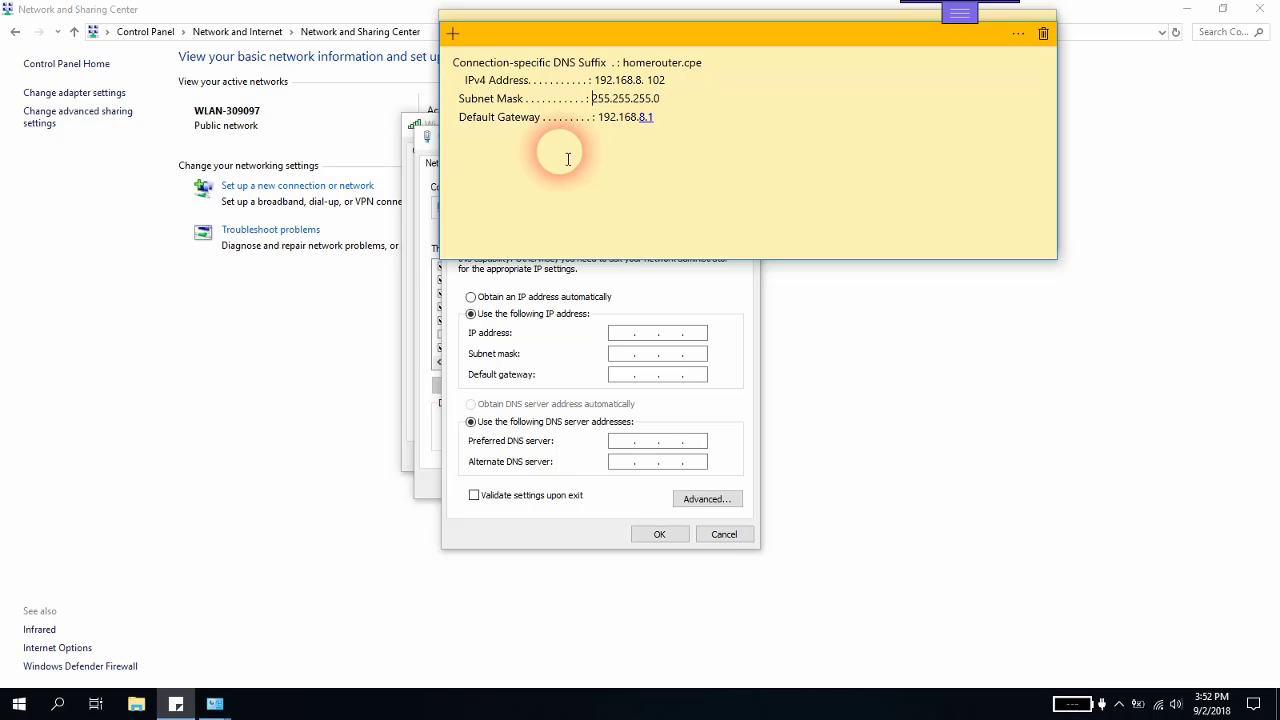
{"action": "key", "text": "alt+p"}
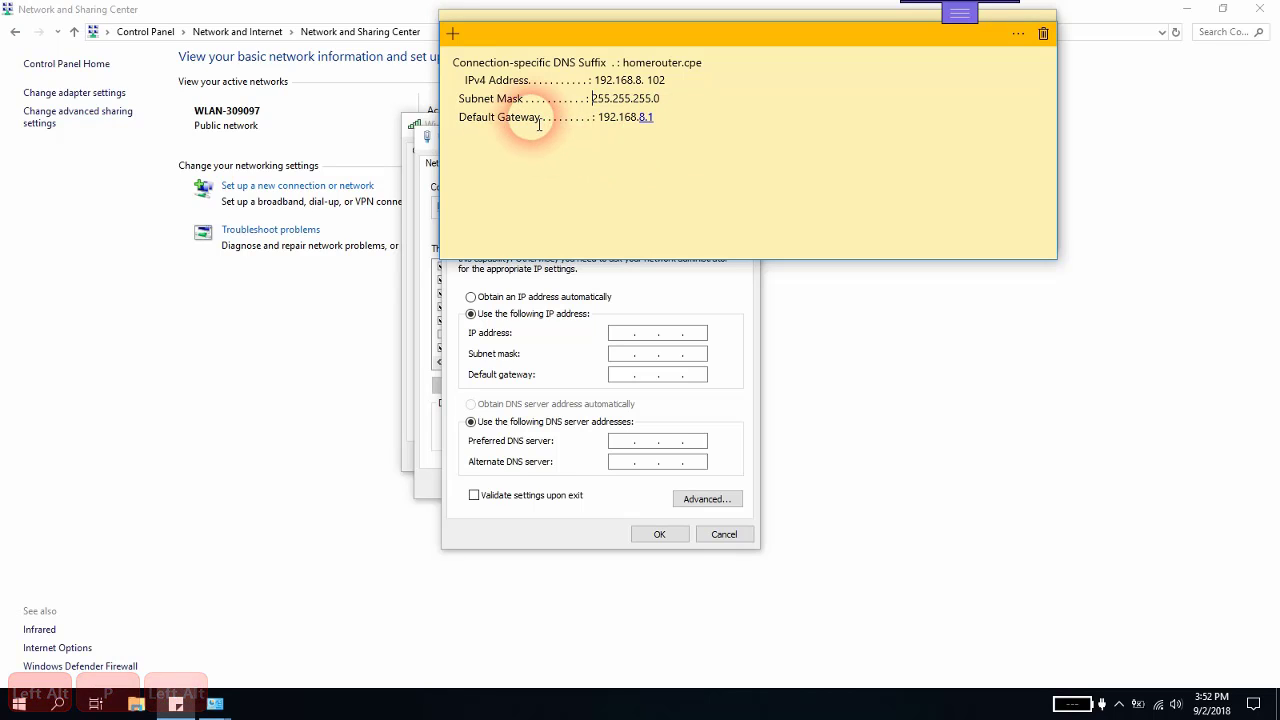
Step: Set apart the default gateway's last octet so it reads 192.168.8. 1
{"action": "left_click_drag", "start_coordinate": [539, 124], "coordinate": [458, 130]}
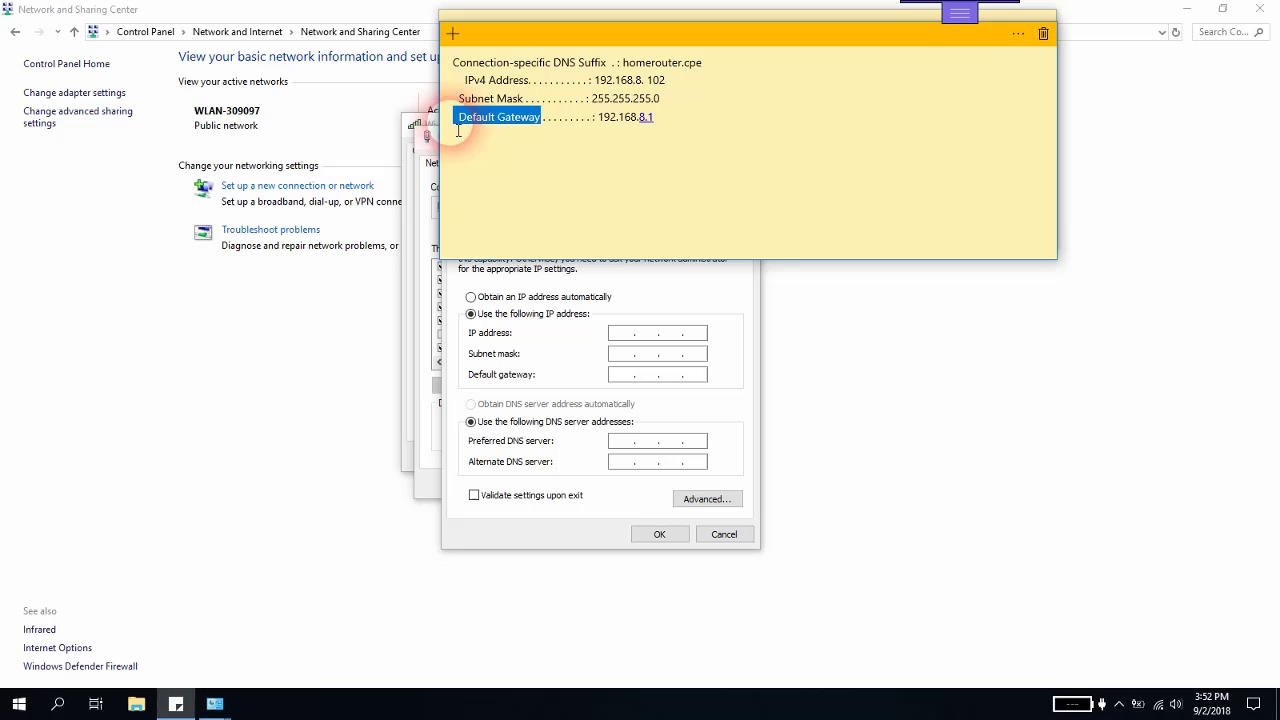
{"action": "left_click", "coordinate": [652, 118]}
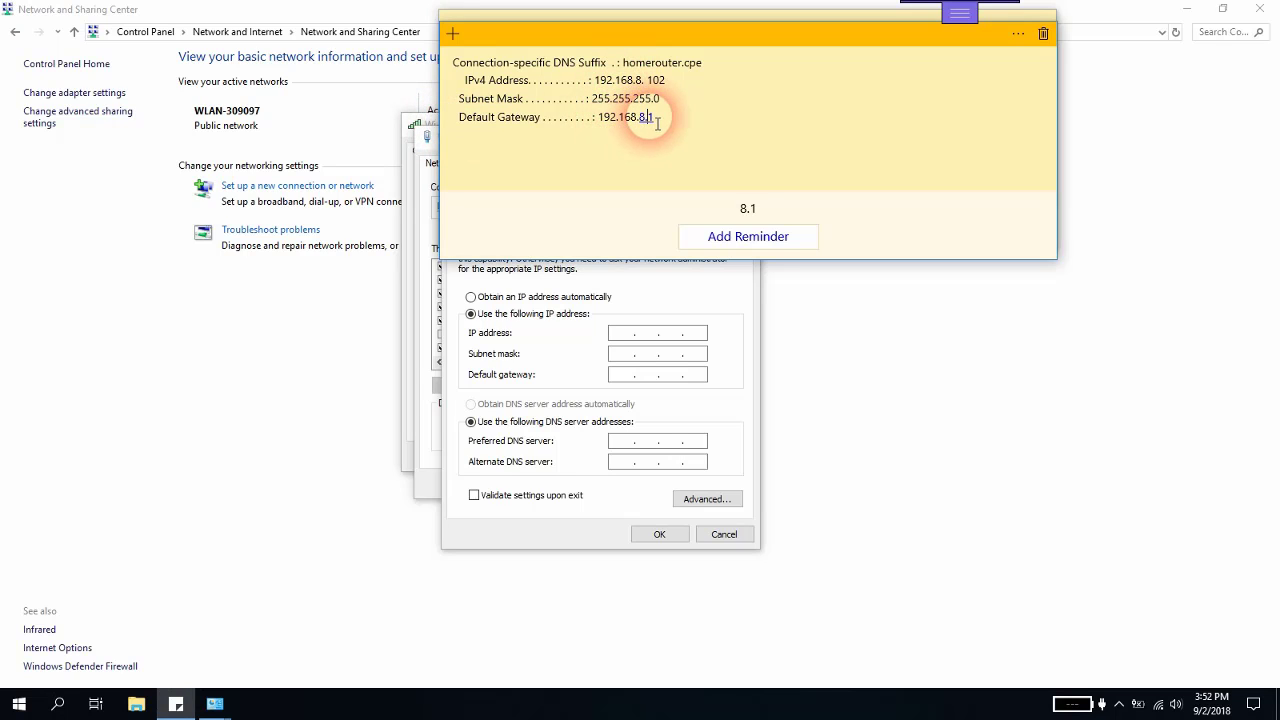
{"action": "double_click", "coordinate": [607, 117]}
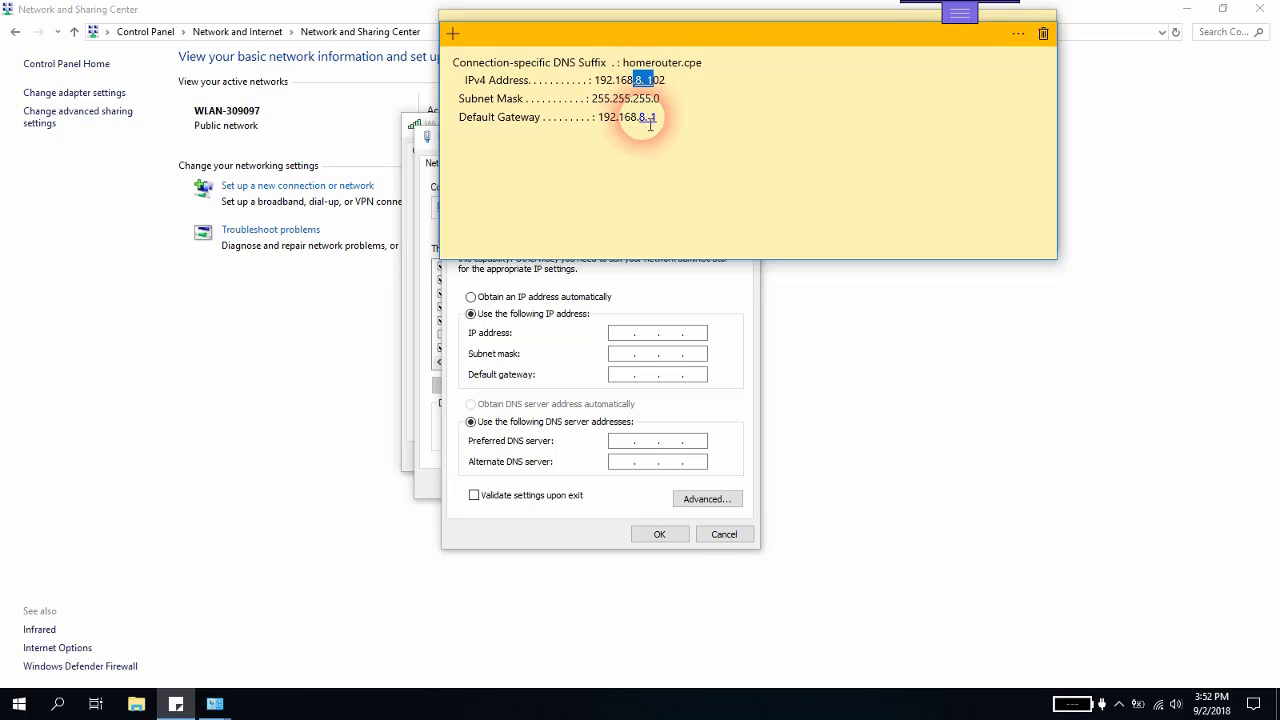
{"action": "left_click", "coordinate": [660, 80]}
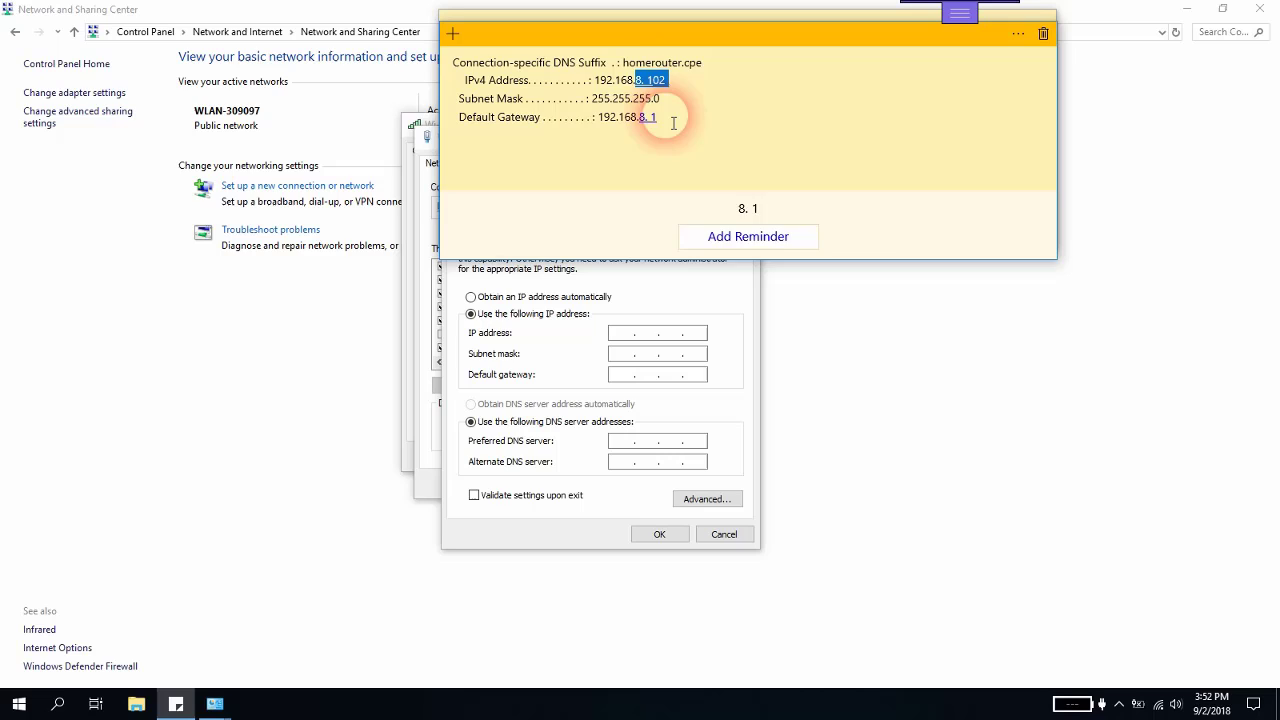
{"action": "left_click_drag", "start_coordinate": [660, 118], "coordinate": [657, 124]}
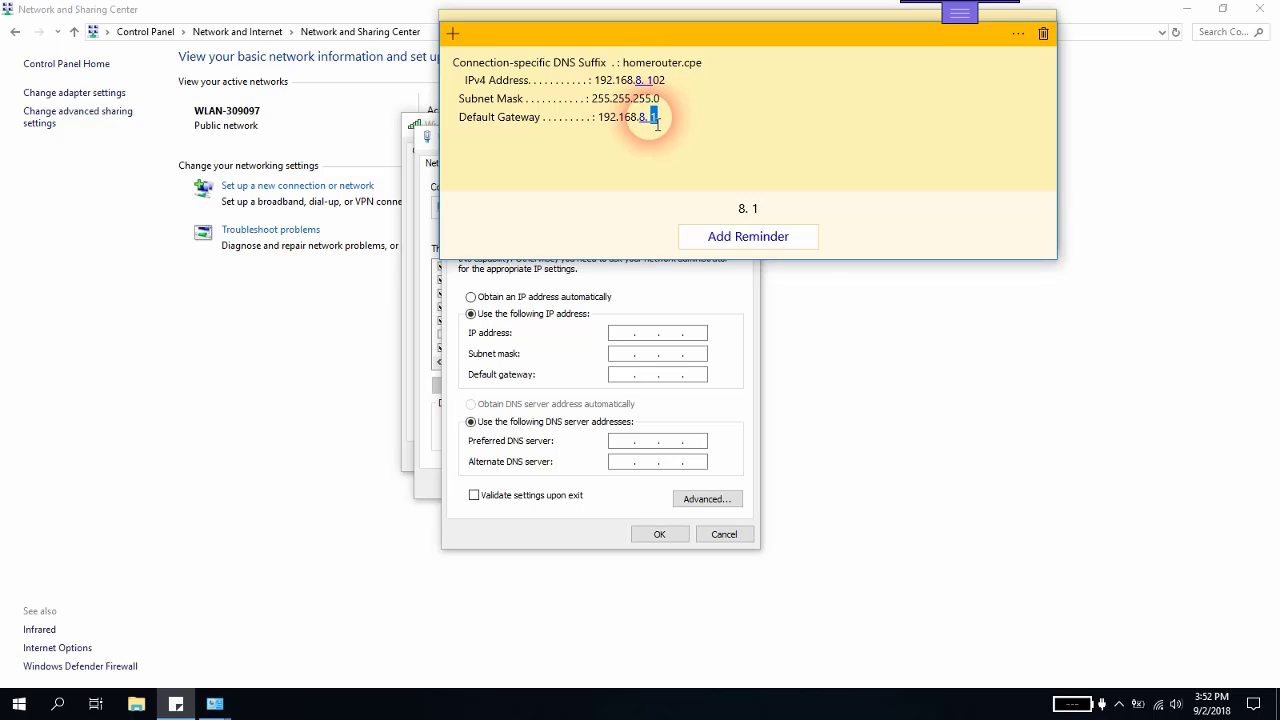
{"action": "left_click", "coordinate": [708, 125]}
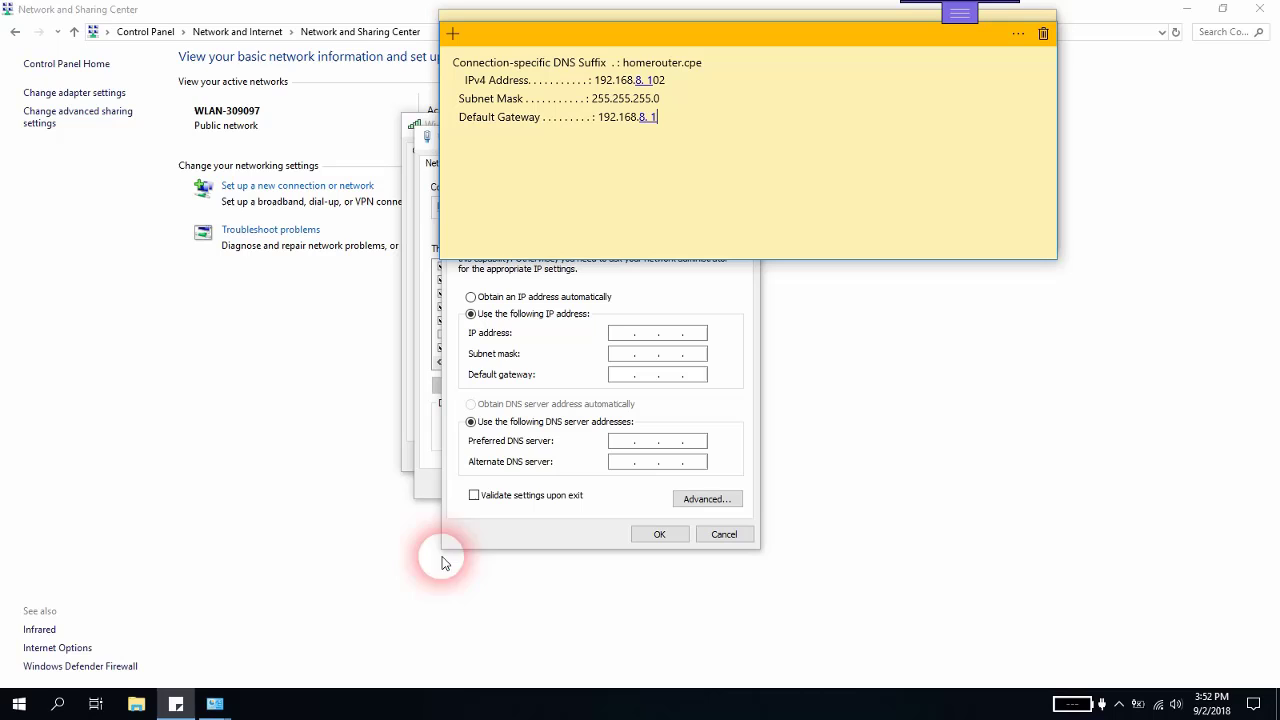
Step: Run ipconfig in Command Prompt to confirm 192.168.8.102, 255.255.255.0 and gateway 192.168.8.1, then close it
{"action": "left_click", "coordinate": [60, 704]}
{"action": "type", "text": "cmd"}
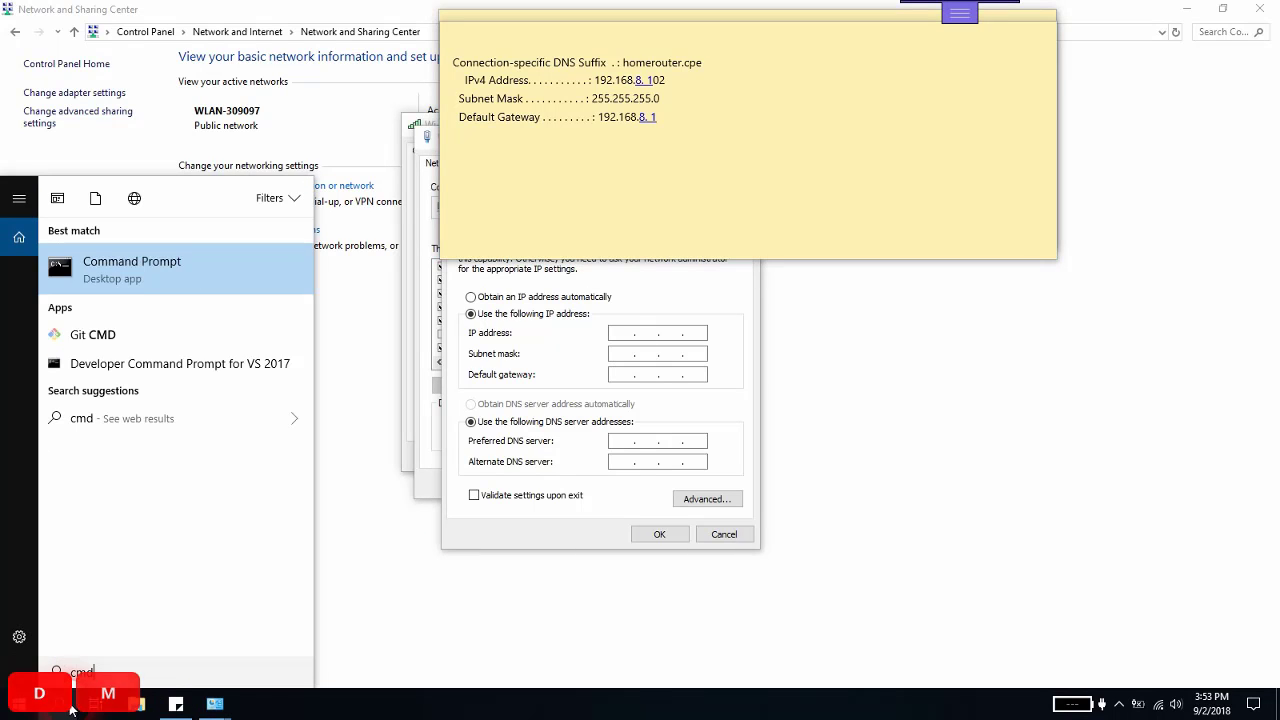
{"action": "key", "text": "Return"}
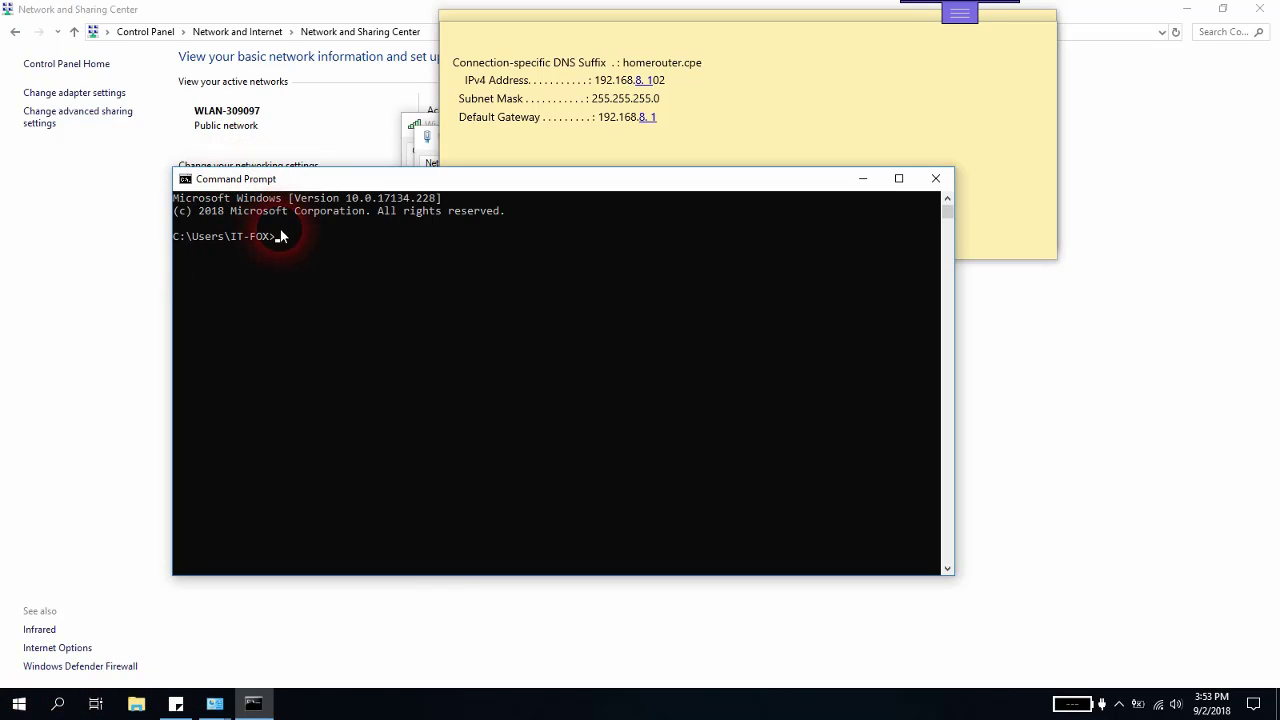
{"action": "type", "text": "ipcon"}
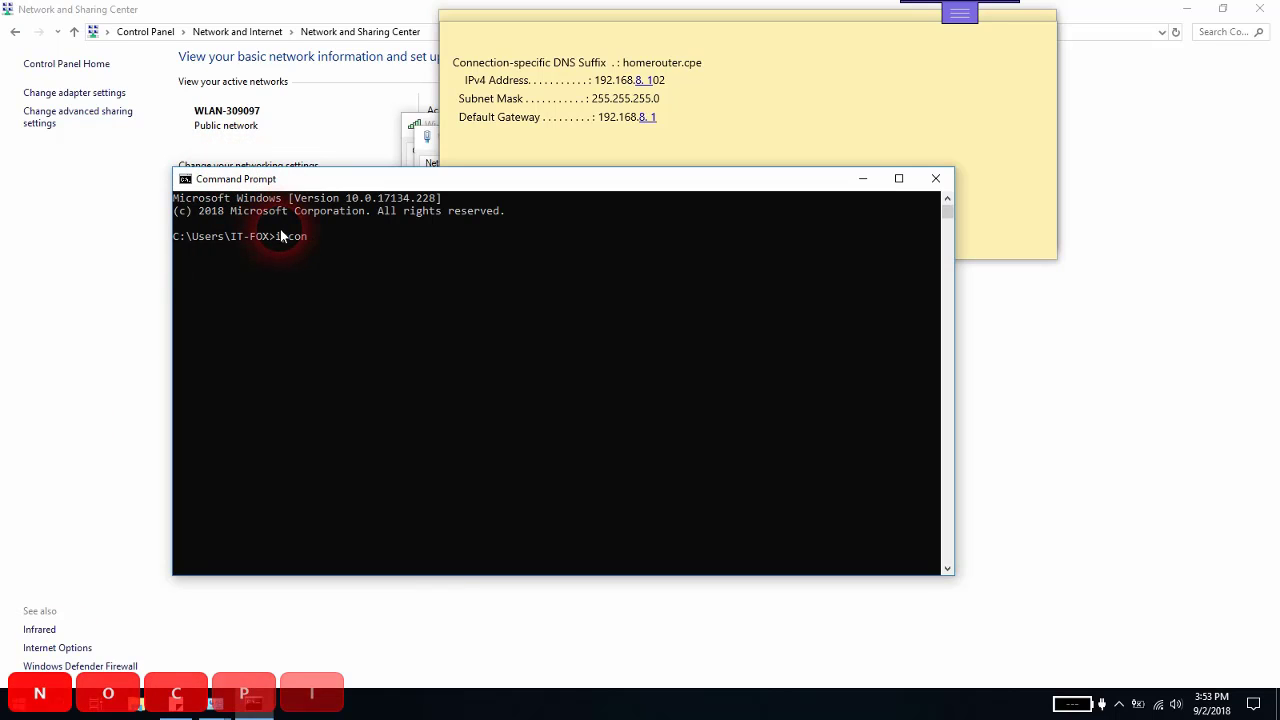
{"action": "type", "text": "fig"}
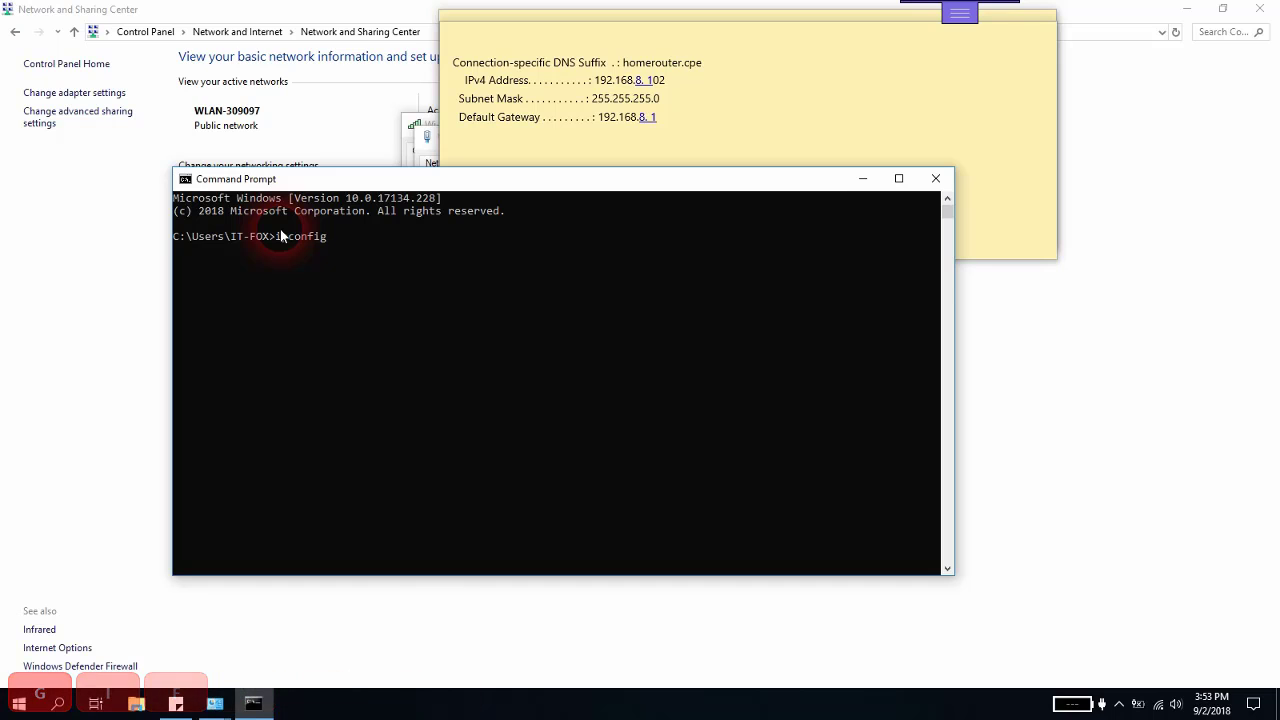
{"action": "key", "text": "Return"}
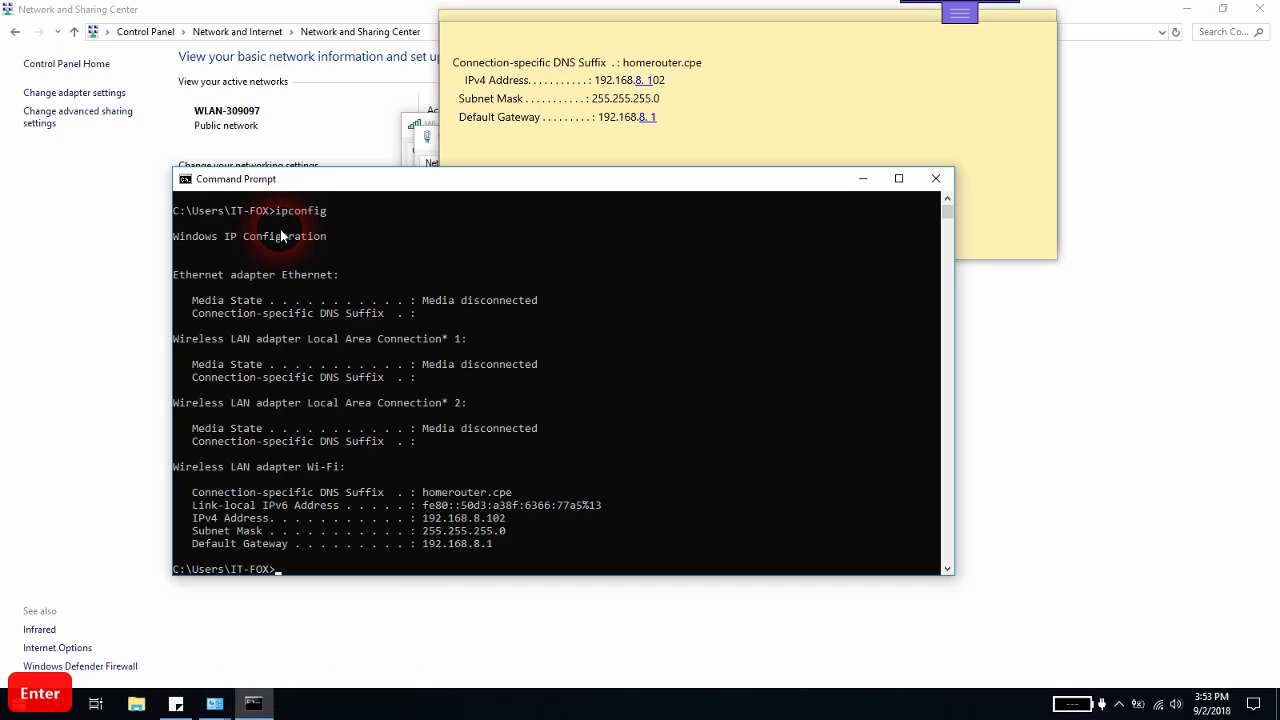
{"action": "scroll", "coordinate": [306, 325], "scroll_direction": "down", "scroll_amount": 7}
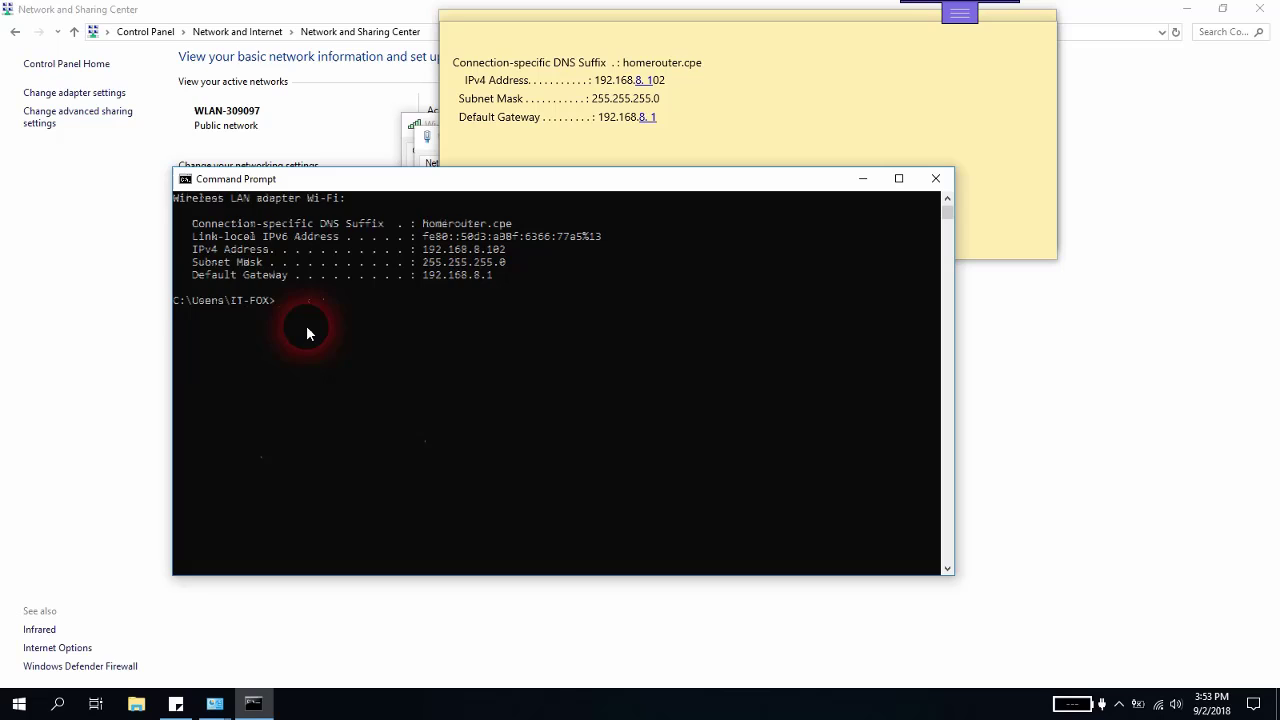
{"action": "left_click", "coordinate": [947, 568]}
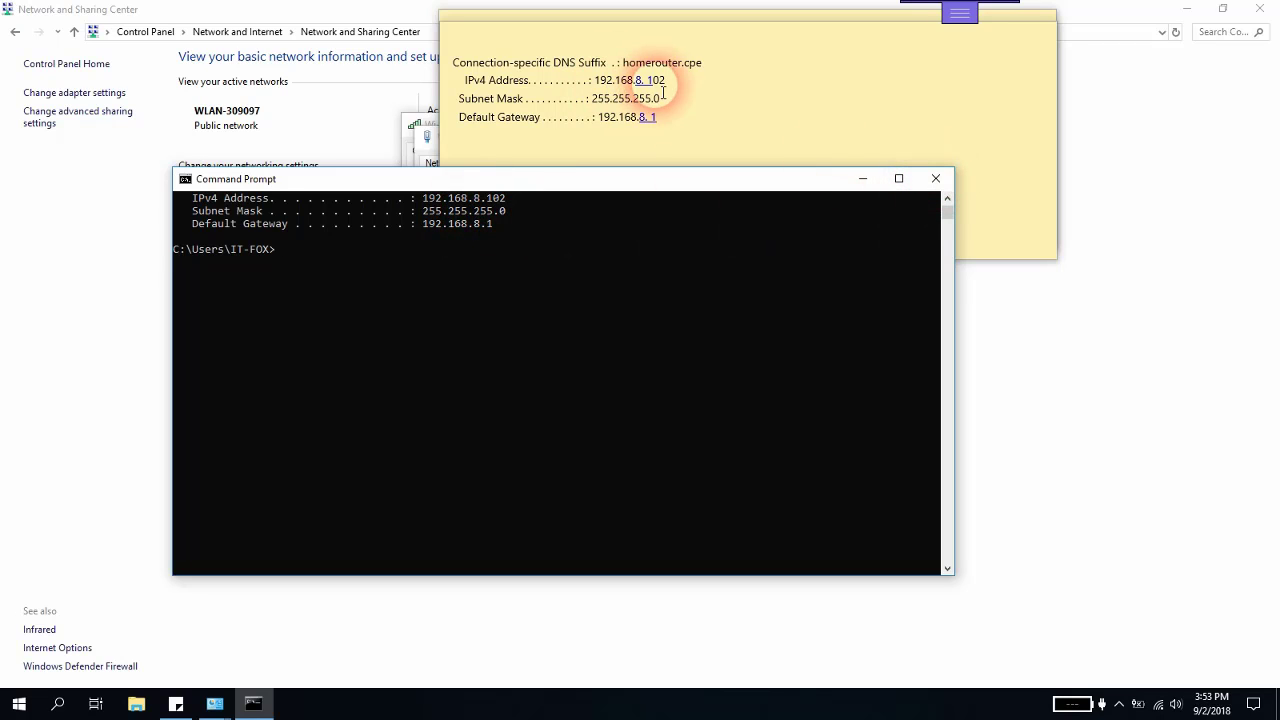
{"action": "left_click", "coordinate": [940, 181]}
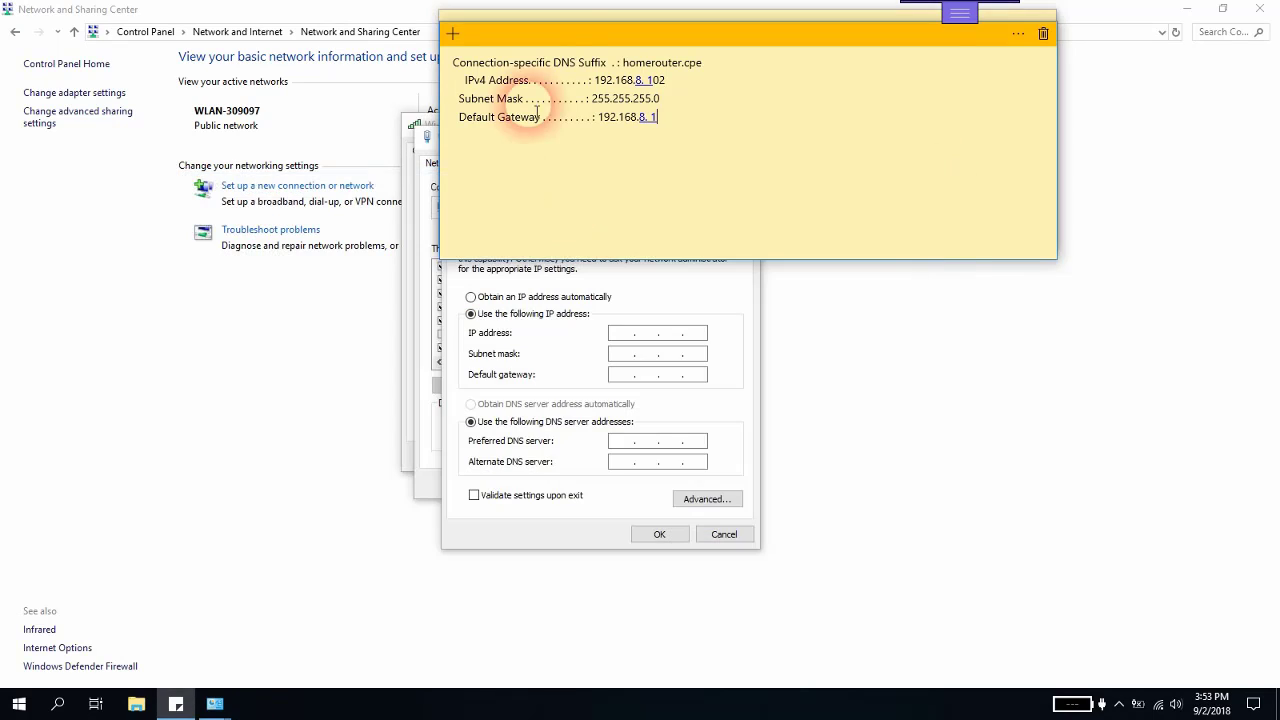
{"action": "left_click", "coordinate": [565, 36]}
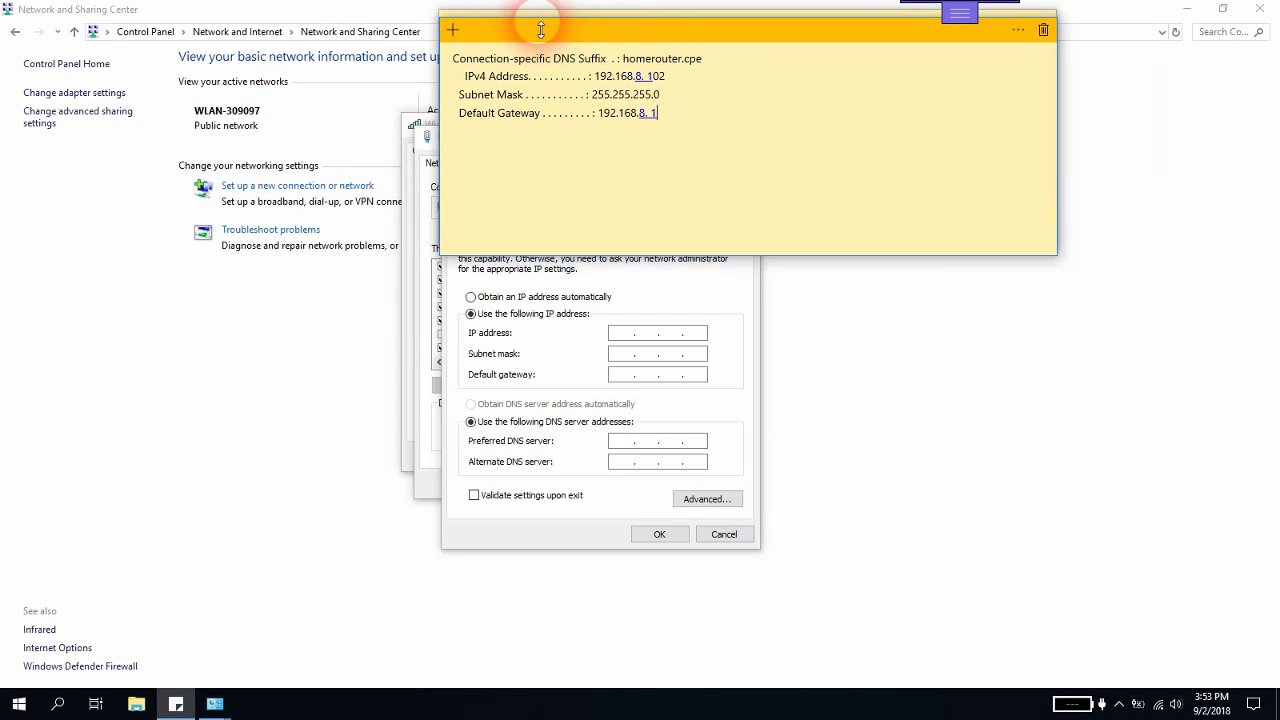
Step: Choose manual addressing and enter the fixed IP address 192.168.8.10
{"action": "left_click", "coordinate": [623, 437]}
{"action": "key", "text": "alt"}
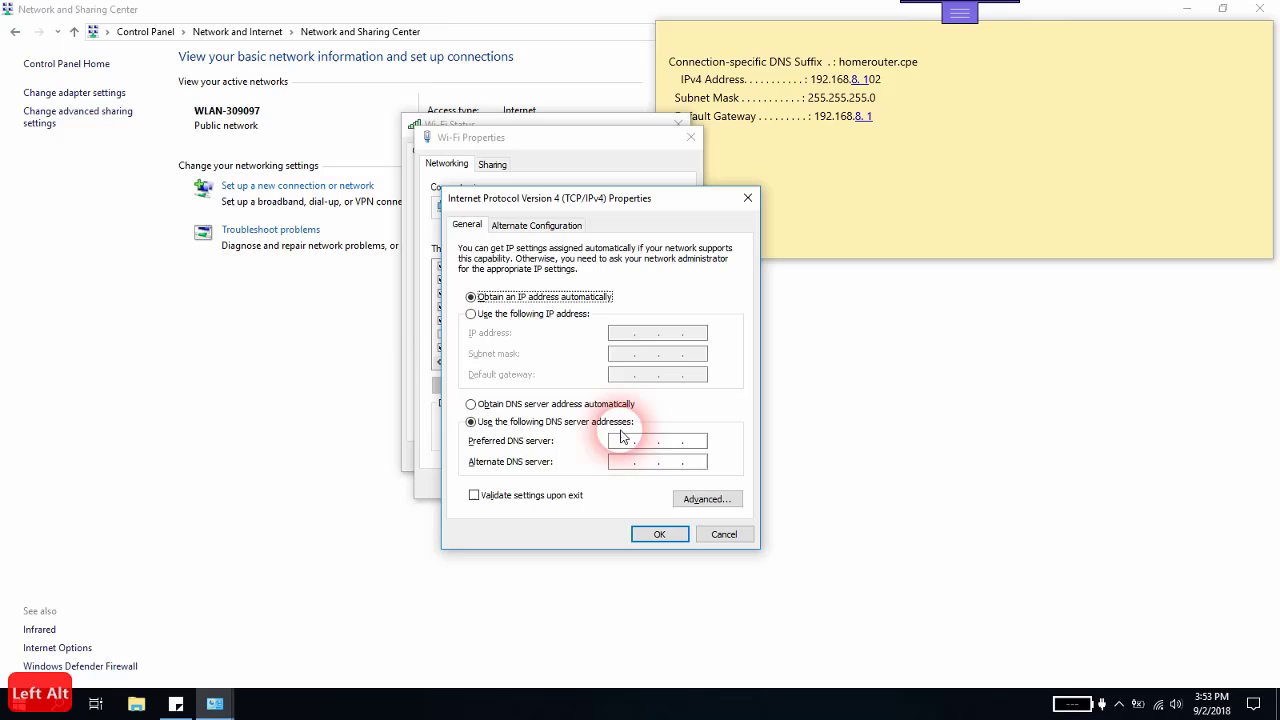
{"action": "key", "text": "alt"}
{"action": "left_click", "coordinate": [622, 334]}
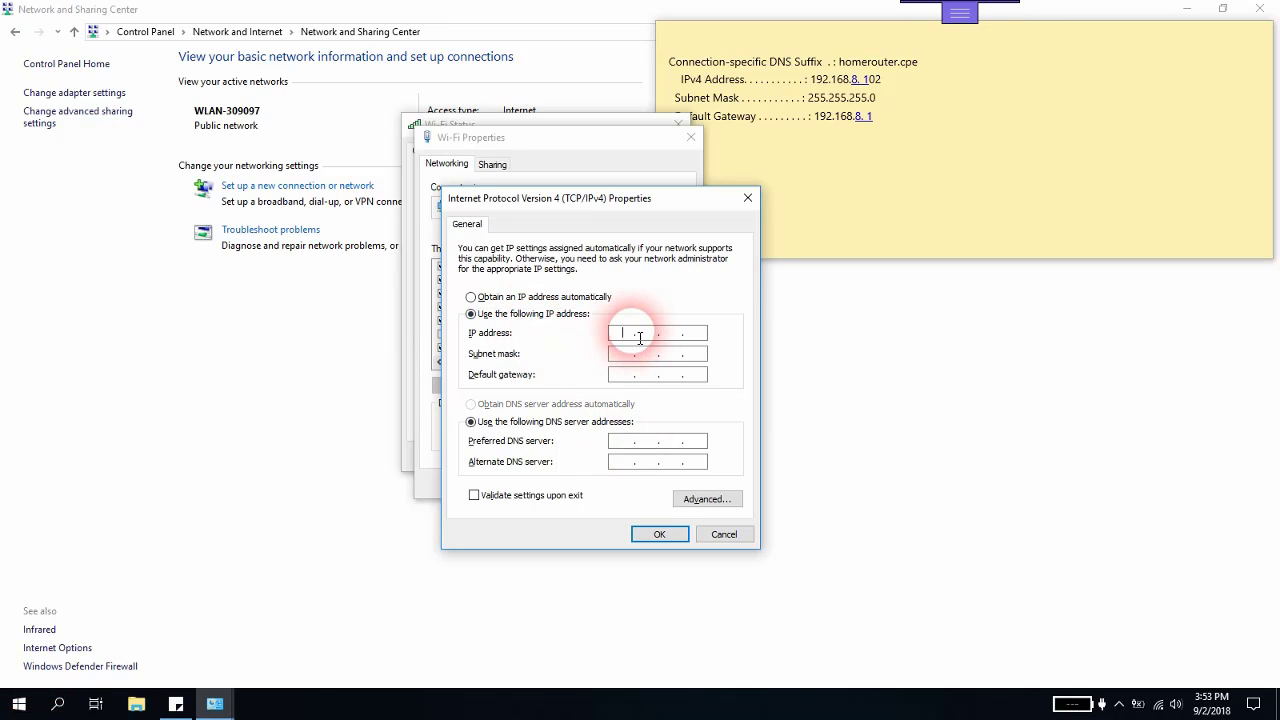
{"action": "type", "text": "192 . 168 . 8 ."}
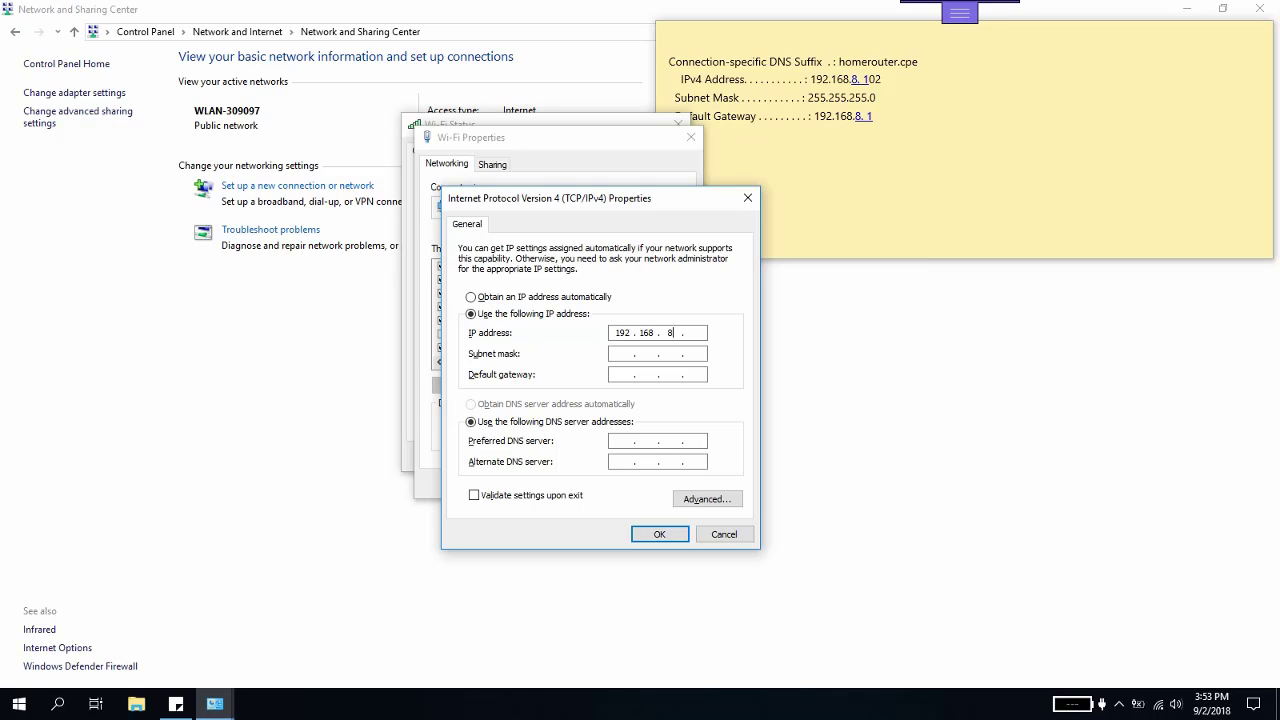
{"action": "left_click", "coordinate": [643, 330]}
{"action": "left_click", "coordinate": [697, 332]}
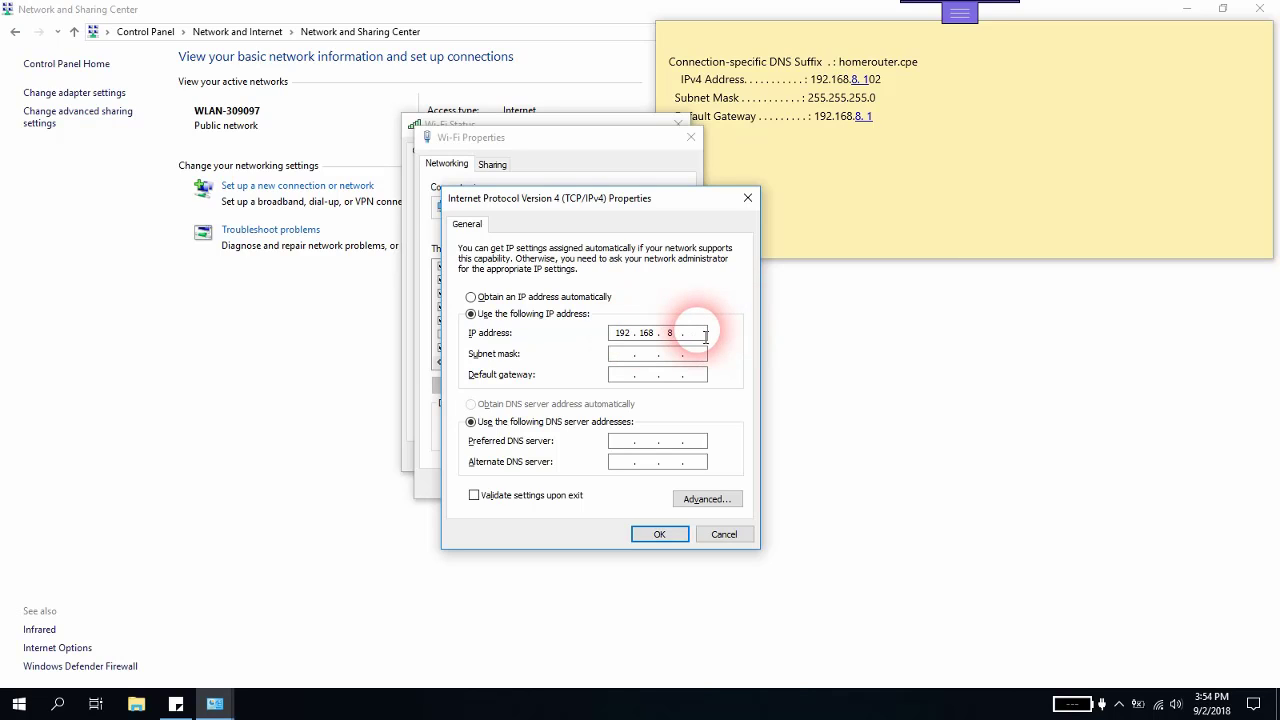
{"action": "type", "text": "99"}
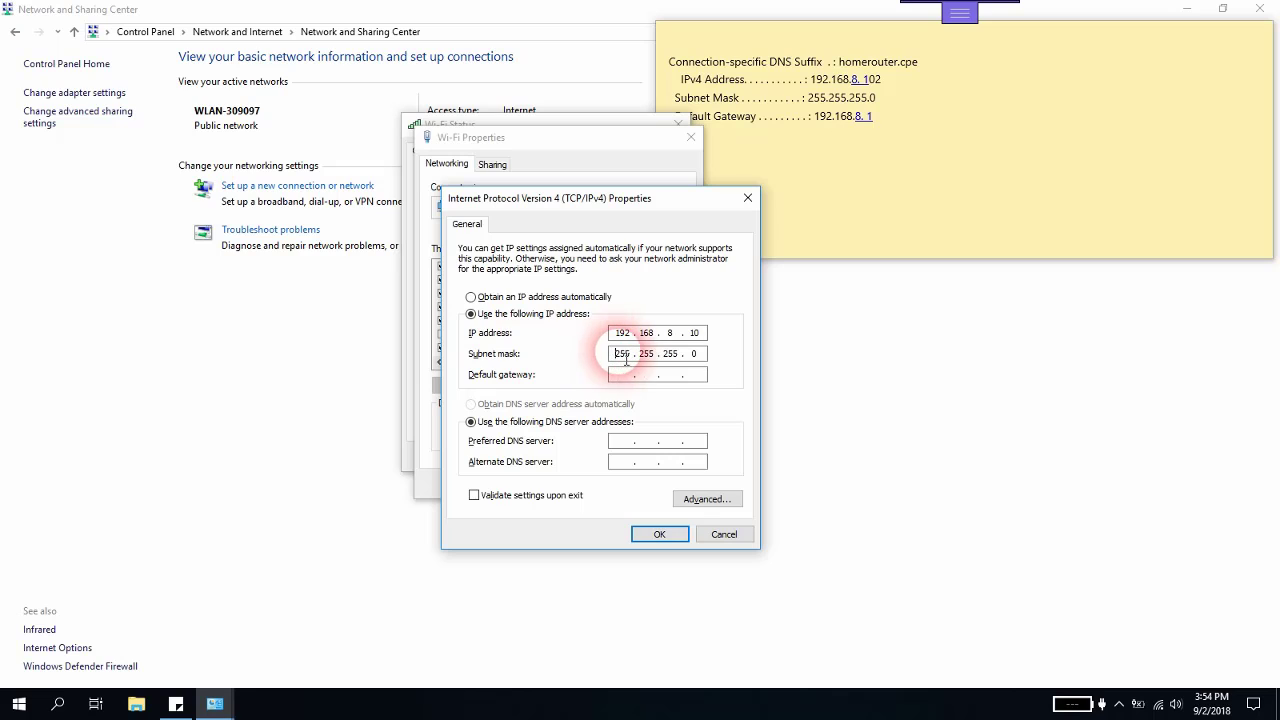
Step: Check the subnet mask octets, keeping it at 255.255.255.0
{"action": "double_click", "coordinate": [700, 355]}
{"action": "double_click", "coordinate": [621, 354]}
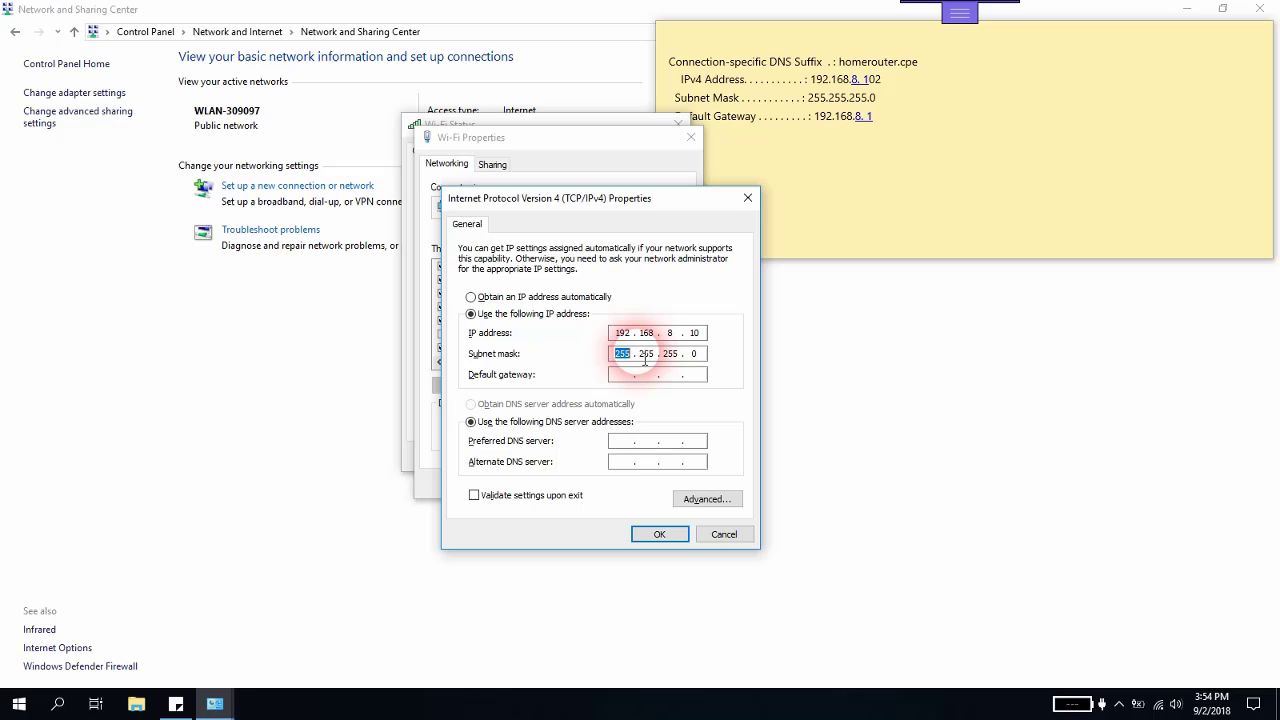
{"action": "left_click", "coordinate": [658, 355]}
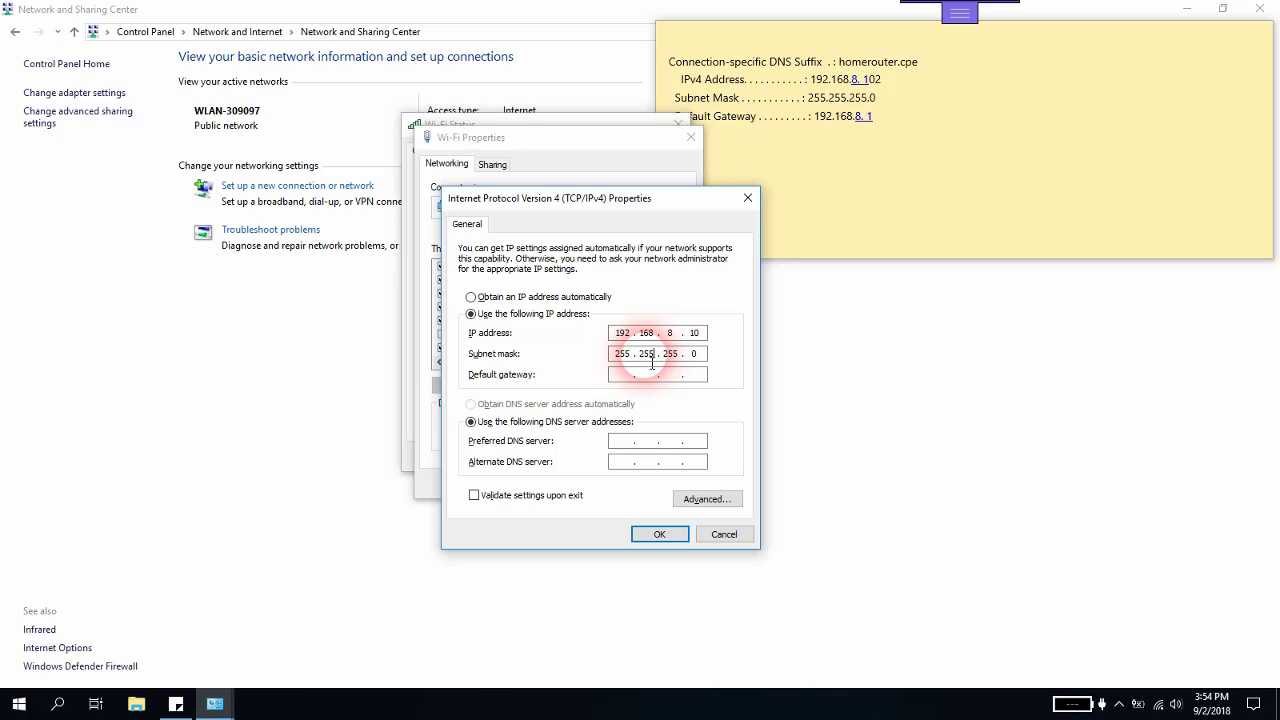
{"action": "double_click", "coordinate": [646, 355]}
{"action": "double_click", "coordinate": [670, 355]}
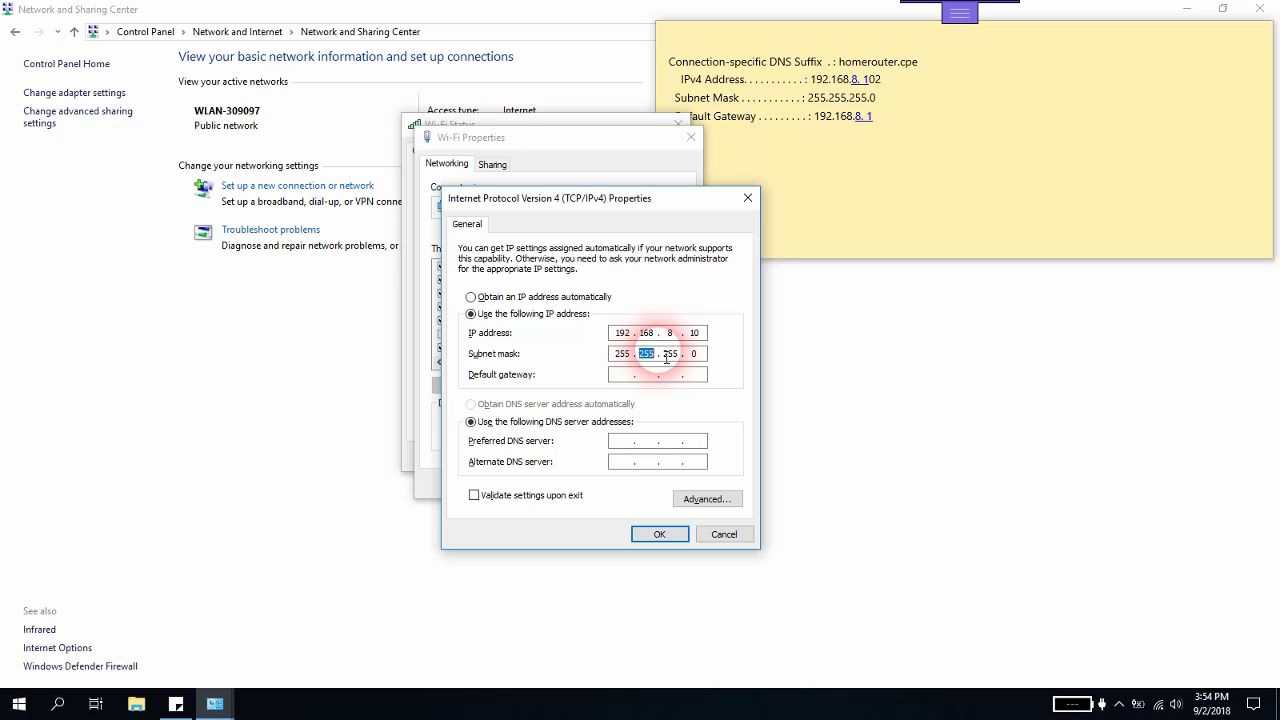
{"action": "left_click", "coordinate": [673, 356]}
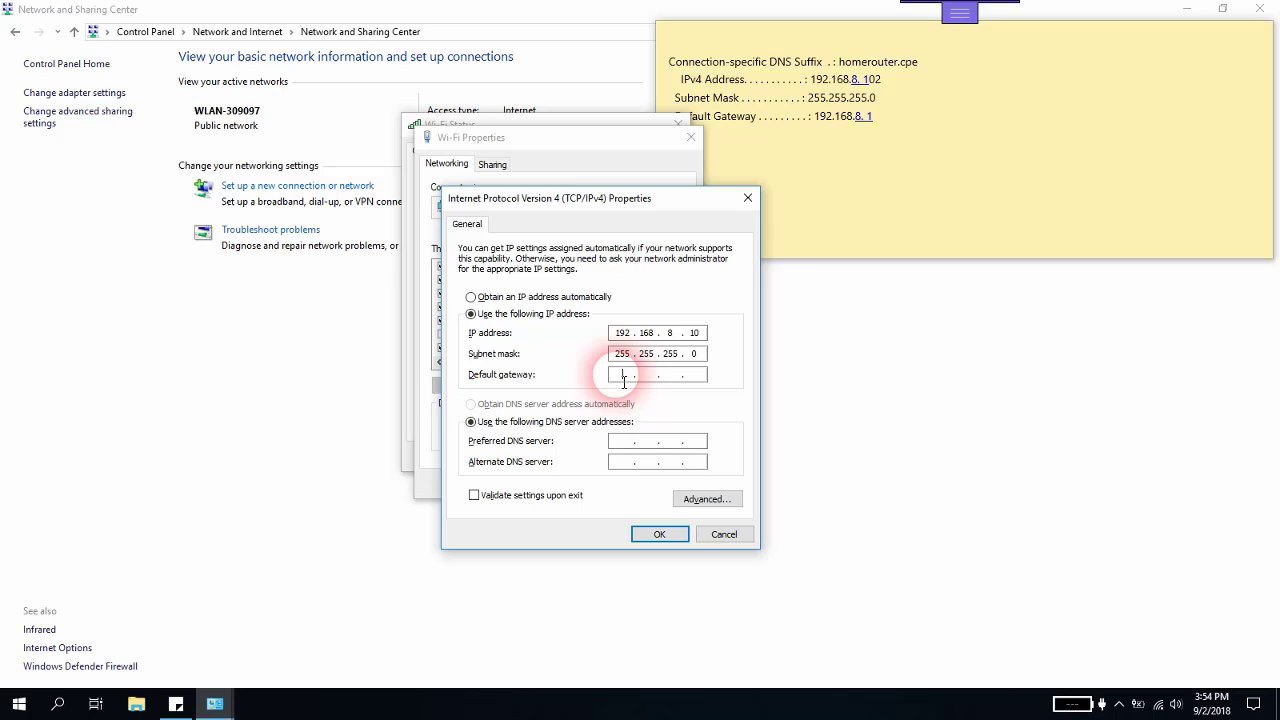
Step: Complete the default gateway as 192.168.8.1 and move to the Preferred DNS server field
{"action": "type", "text": "192 . 168 . 8 ."}
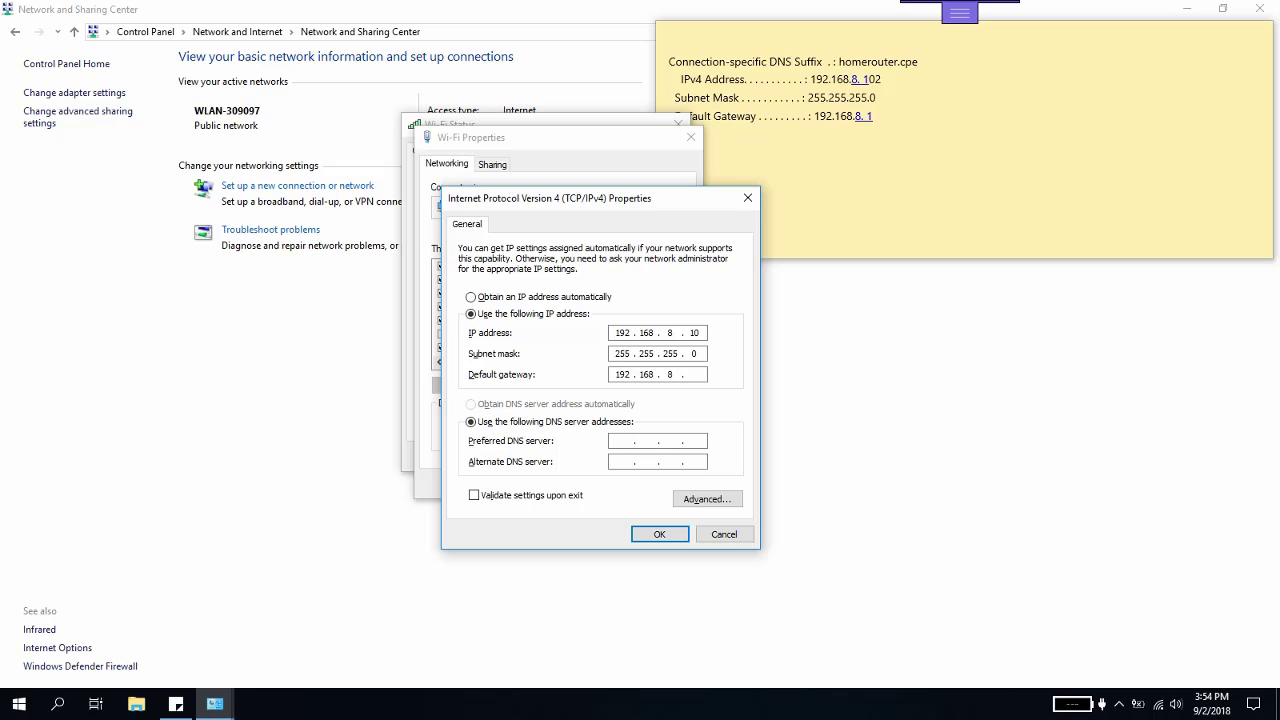
{"action": "key", "text": "Tab"}
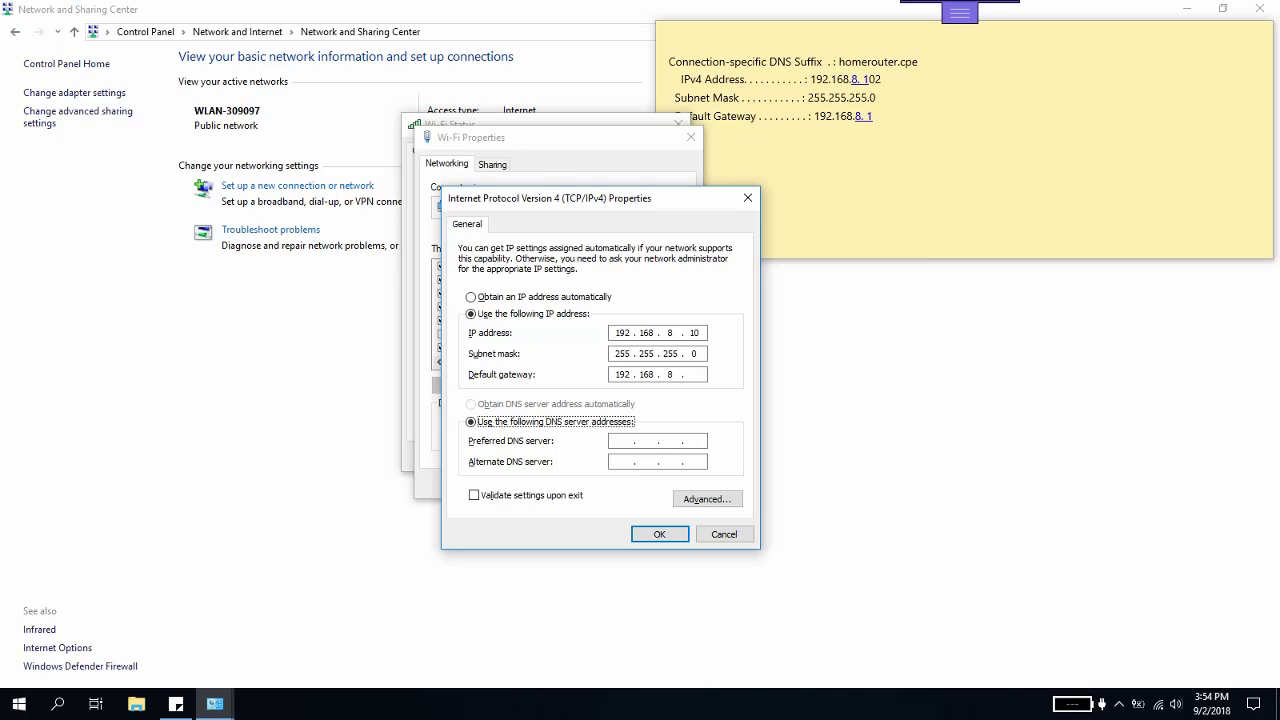
{"action": "left_click", "coordinate": [694, 375]}
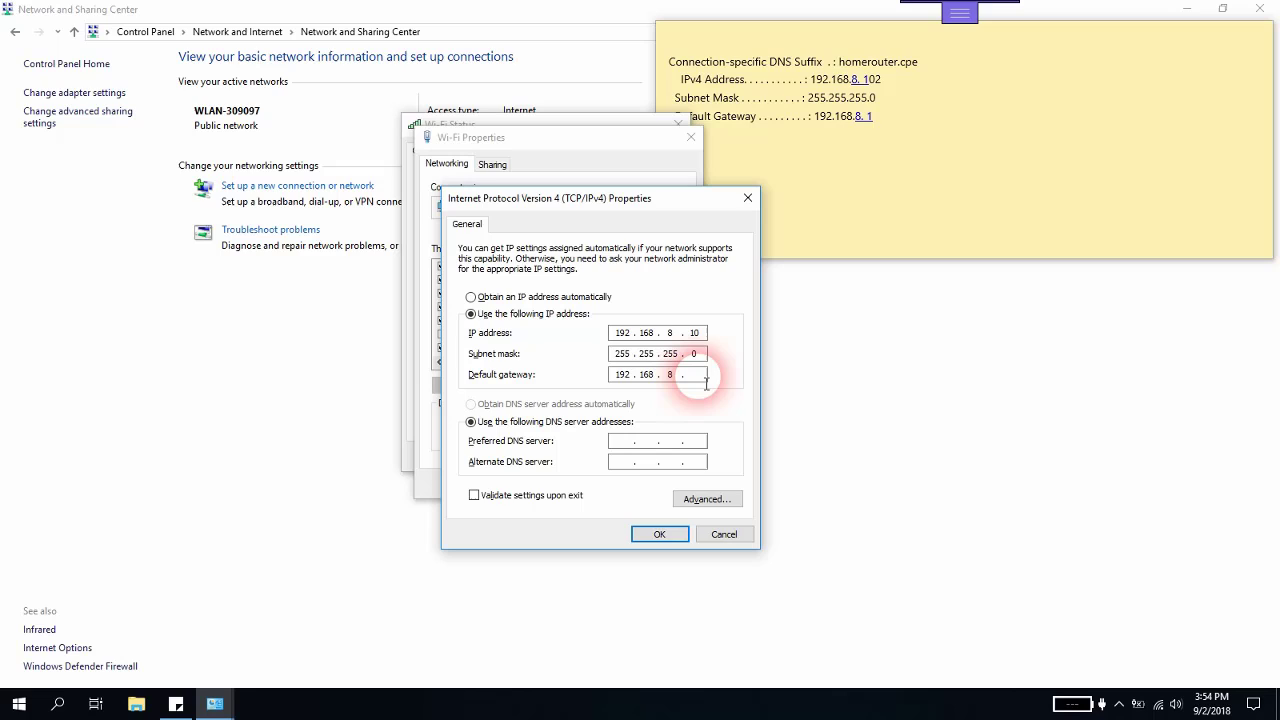
{"action": "type", "text": "1"}
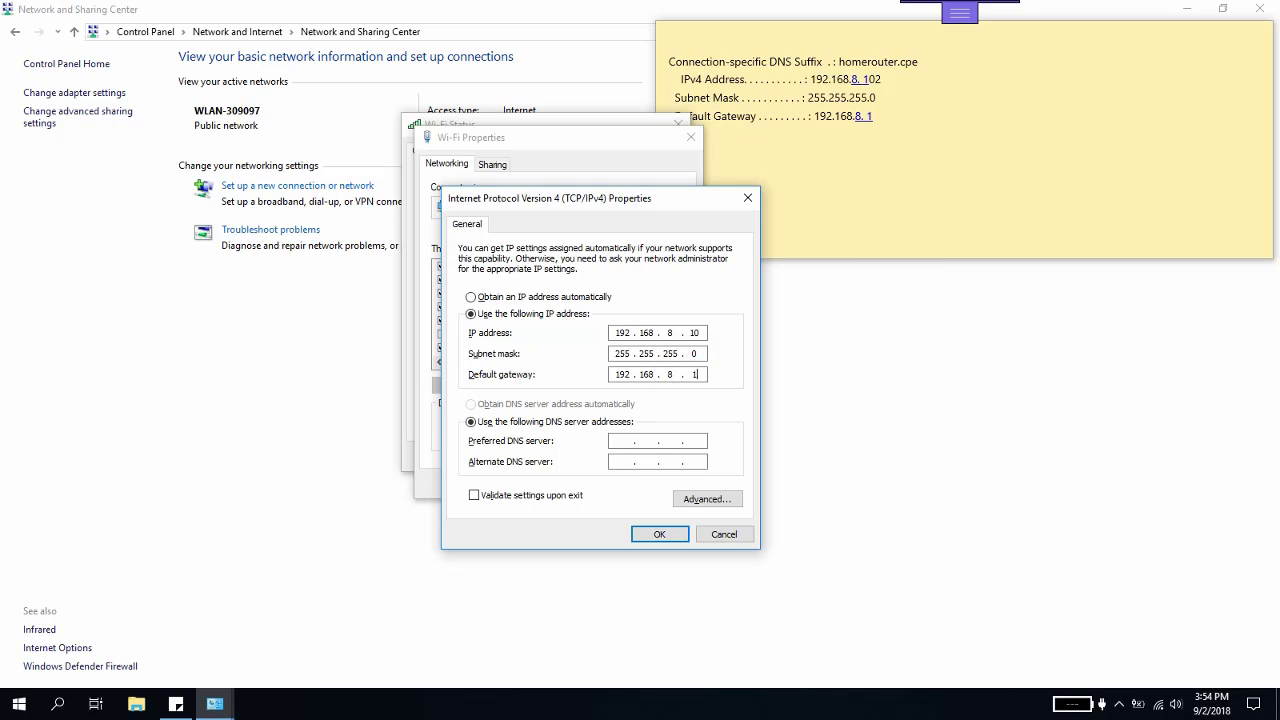
{"action": "left_click", "coordinate": [660, 446]}
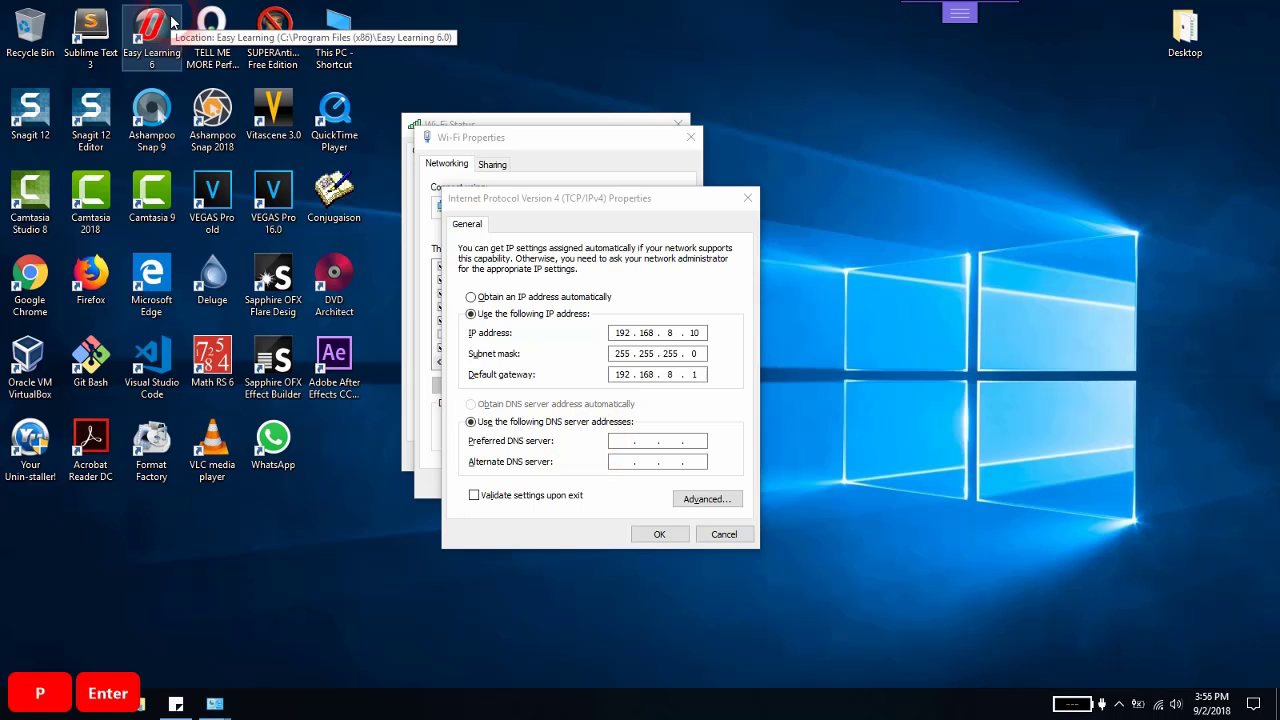
Step: Launch Firefox and search Google for 'use open dns'
{"action": "key", "text": "alt"}
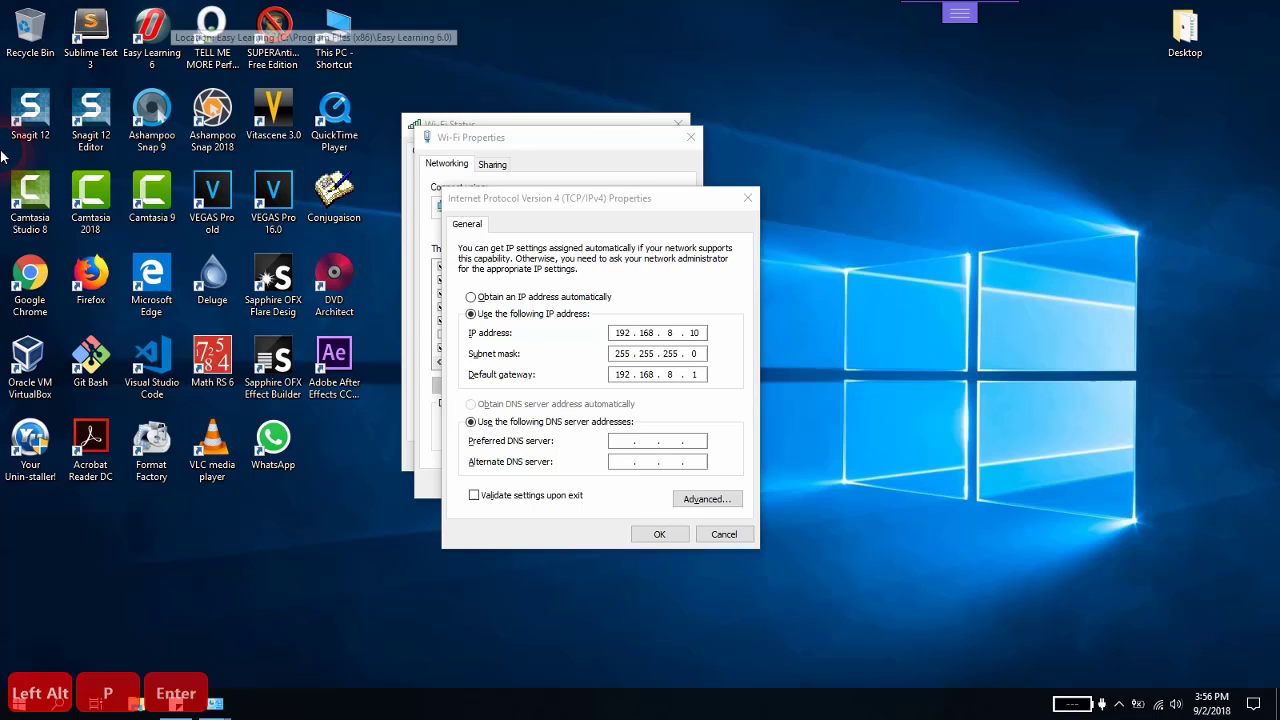
{"action": "left_click", "coordinate": [85, 283]}
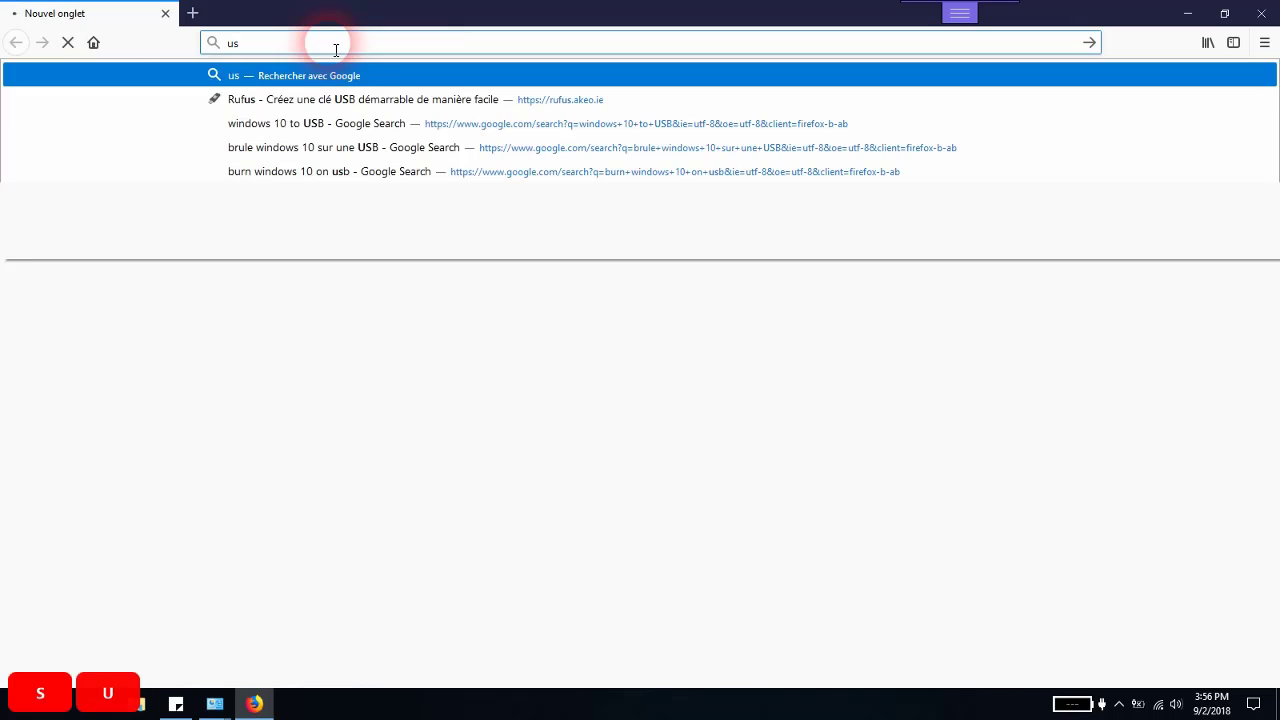
{"action": "type", "text": "pen"}
{"action": "key", "text": "BackSpace"}
{"action": "key", "text": "BackSpace"}
{"action": "key", "text": "BackSpace"}
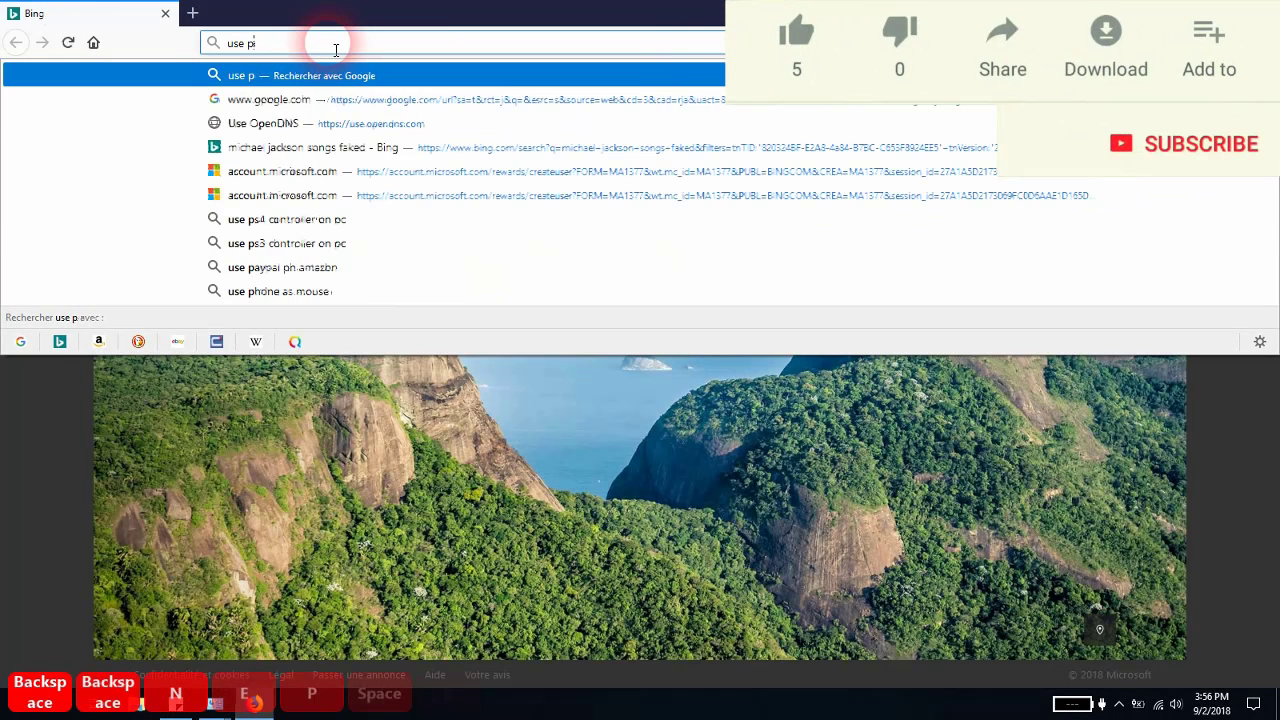
{"action": "type", "text": "open dns"}
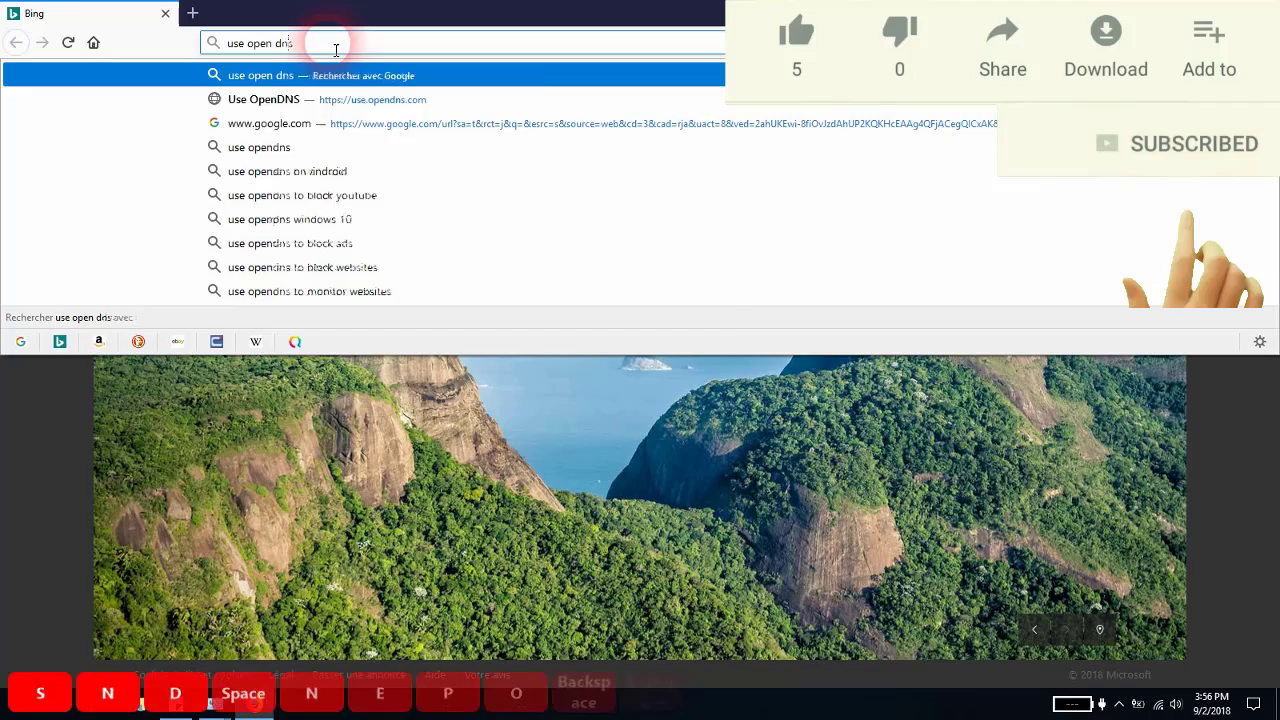
{"action": "key", "text": "Return"}
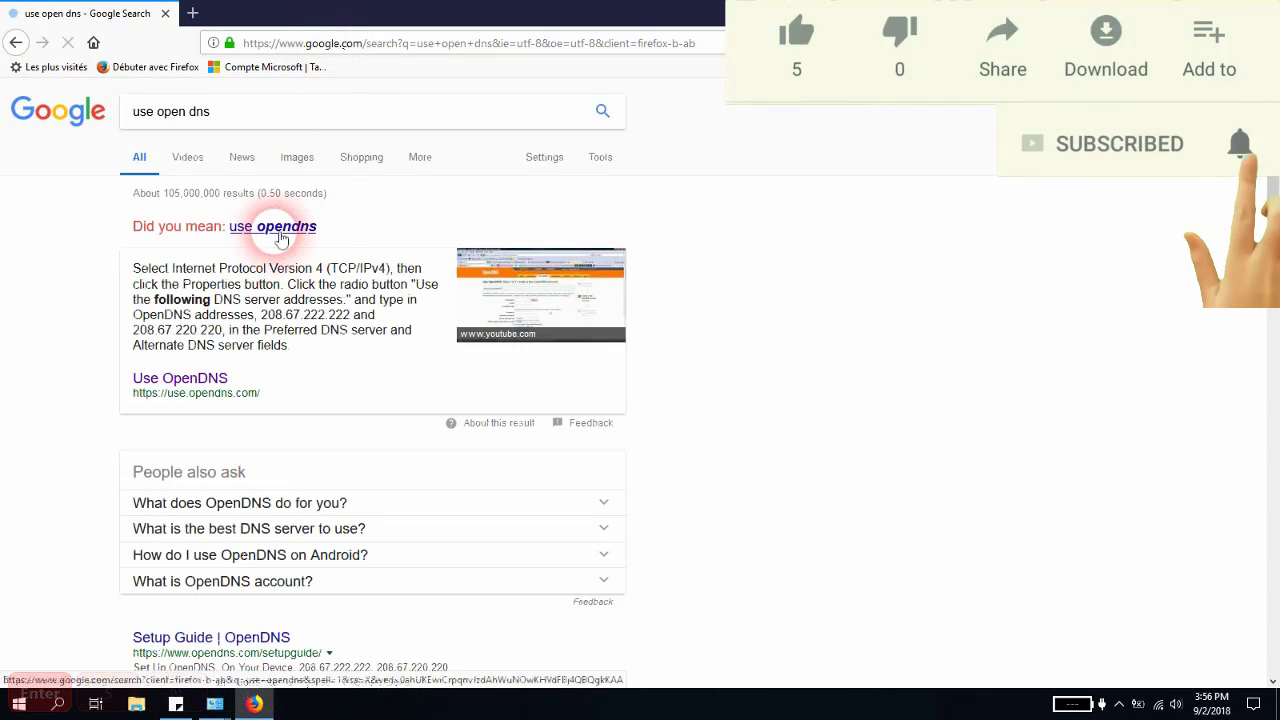
Step: Follow the 'use opendns' correction and open the Use OpenDNS and Setup Guide results in new tabs
{"action": "left_click", "coordinate": [281, 227]}
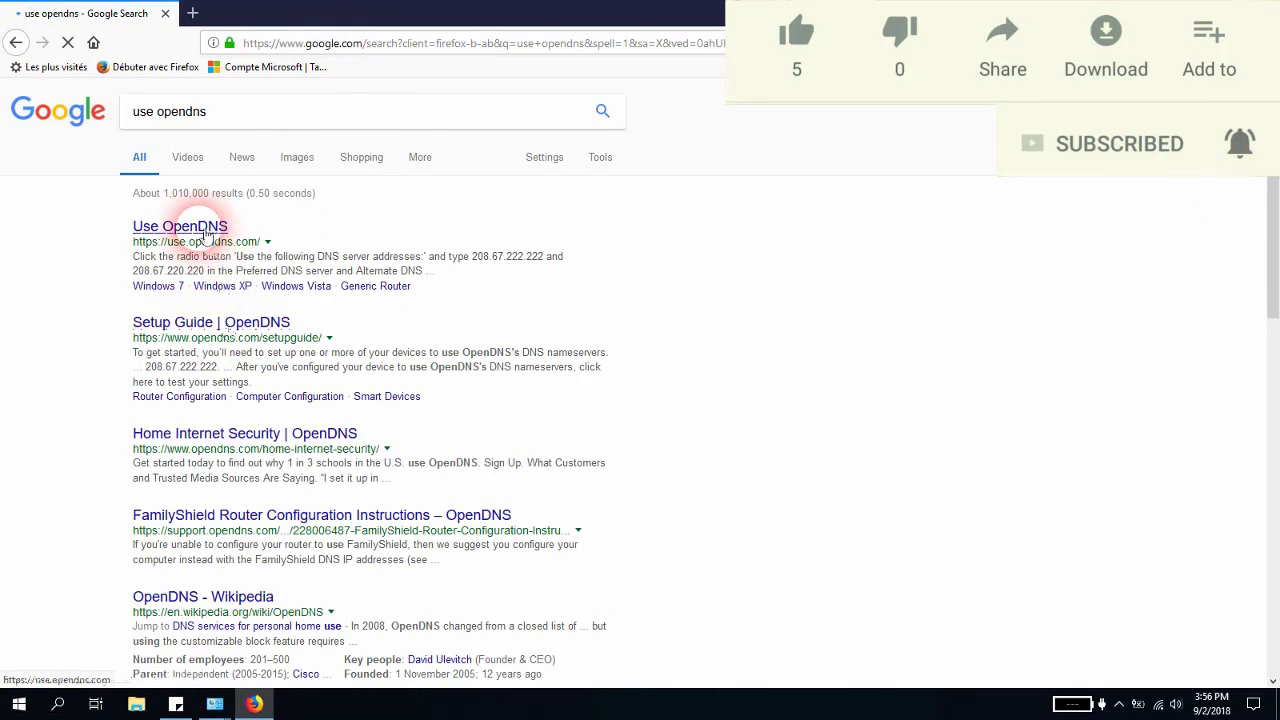
{"action": "left_click", "coordinate": [209, 245]}
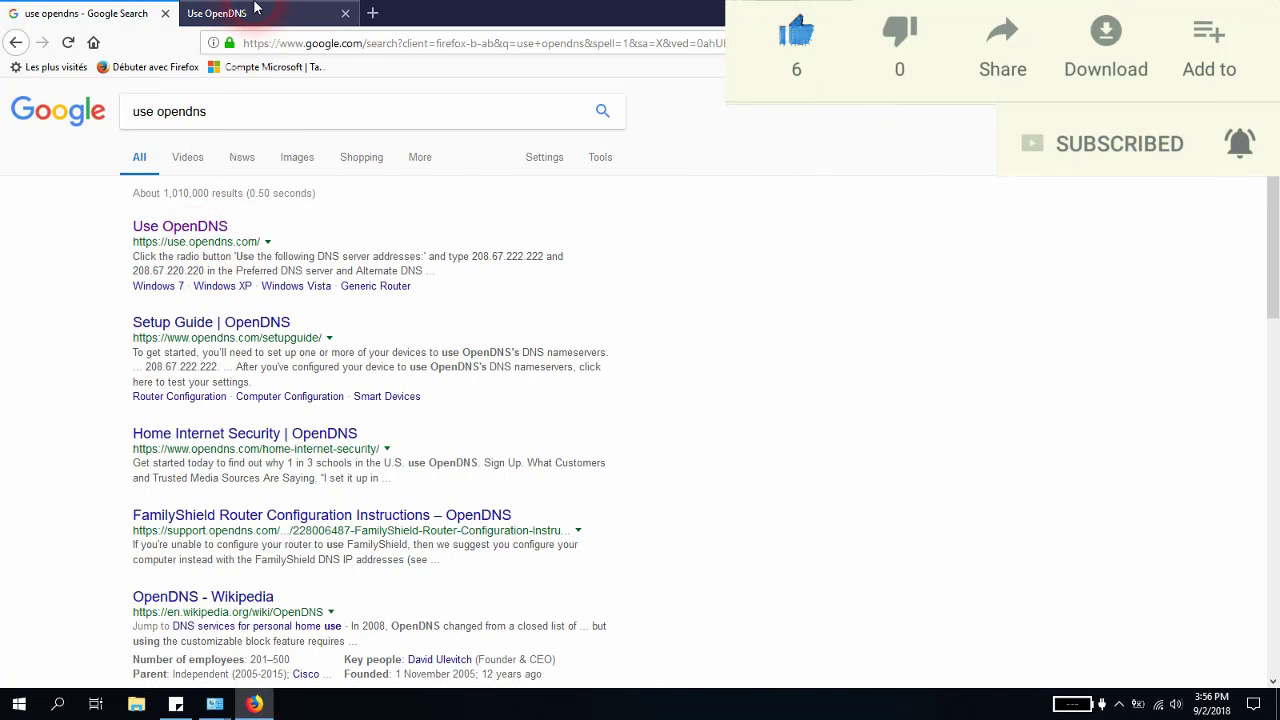
{"action": "left_click", "coordinate": [287, 258]}
{"action": "right_click", "coordinate": [208, 323]}
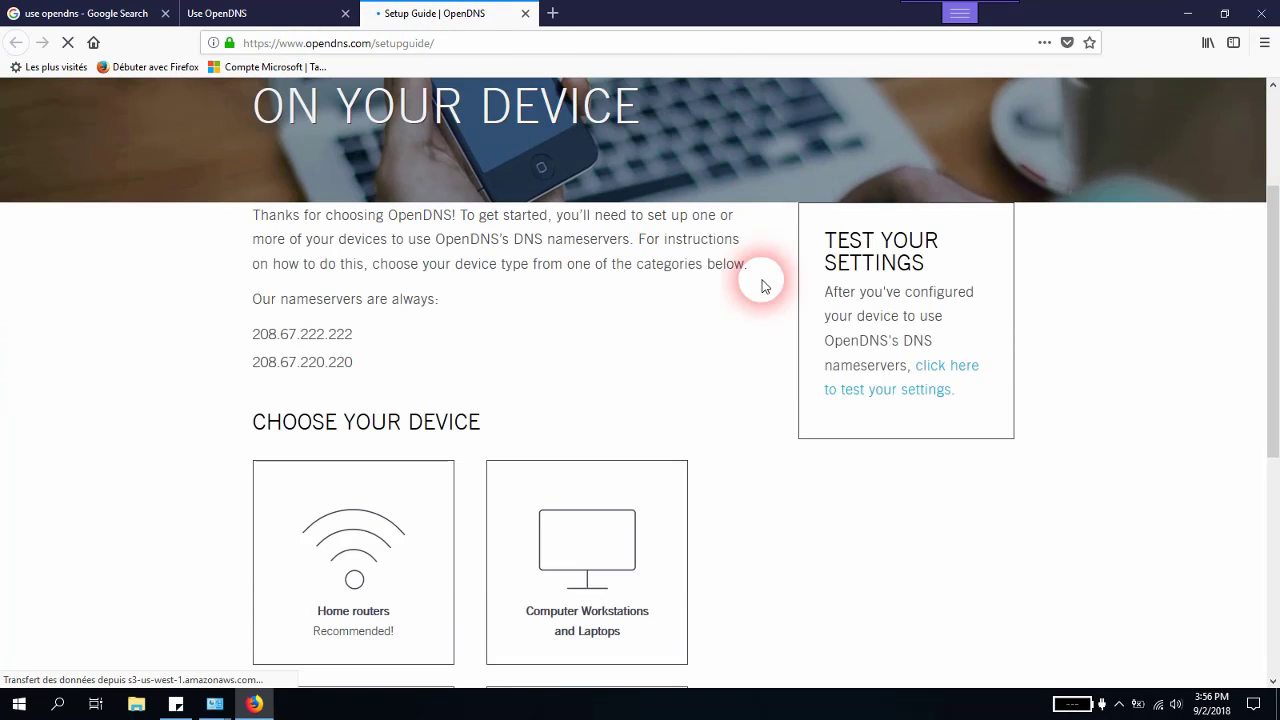
{"action": "scroll", "coordinate": [763, 287], "scroll_direction": "down", "scroll_amount": 5}
Step: On the Use OpenDNS tab, go to the Windows 7 steps and highlight DNS addresses 208.67.222.222 and 208.67.220.220
{"action": "left_click", "coordinate": [275, 13]}
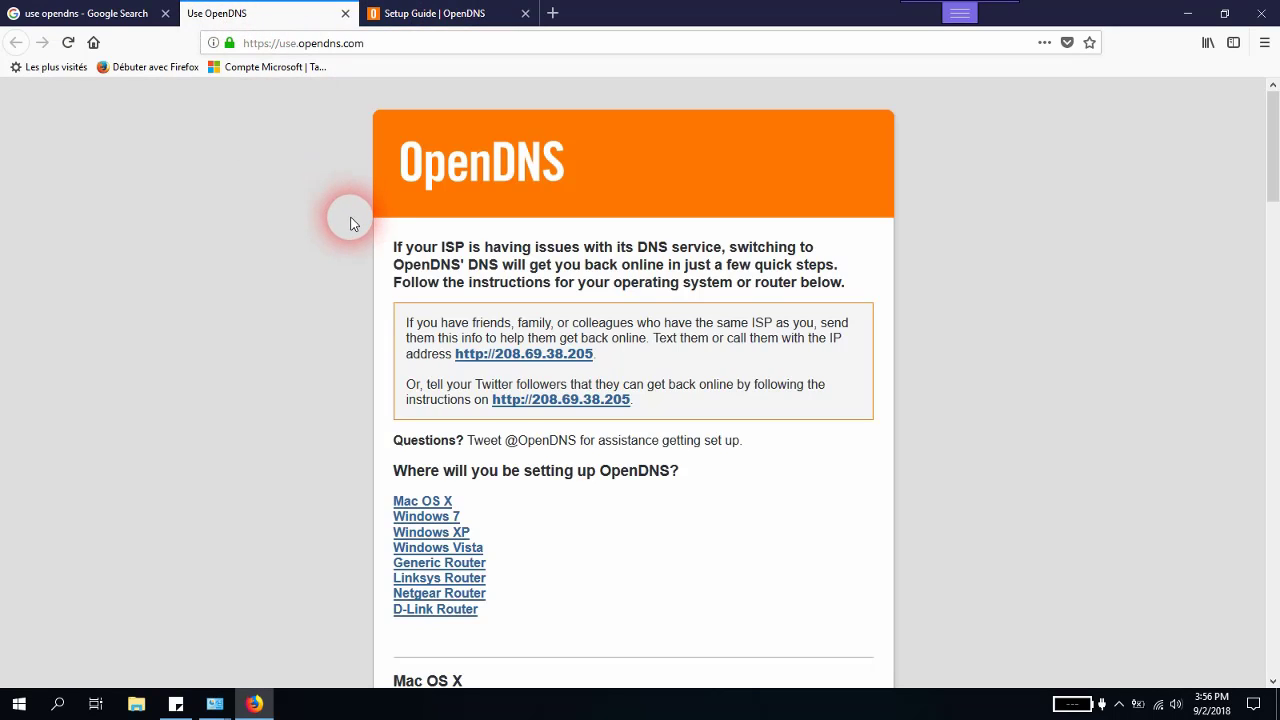
{"action": "scroll", "coordinate": [410, 395], "scroll_direction": "down", "scroll_amount": 2}
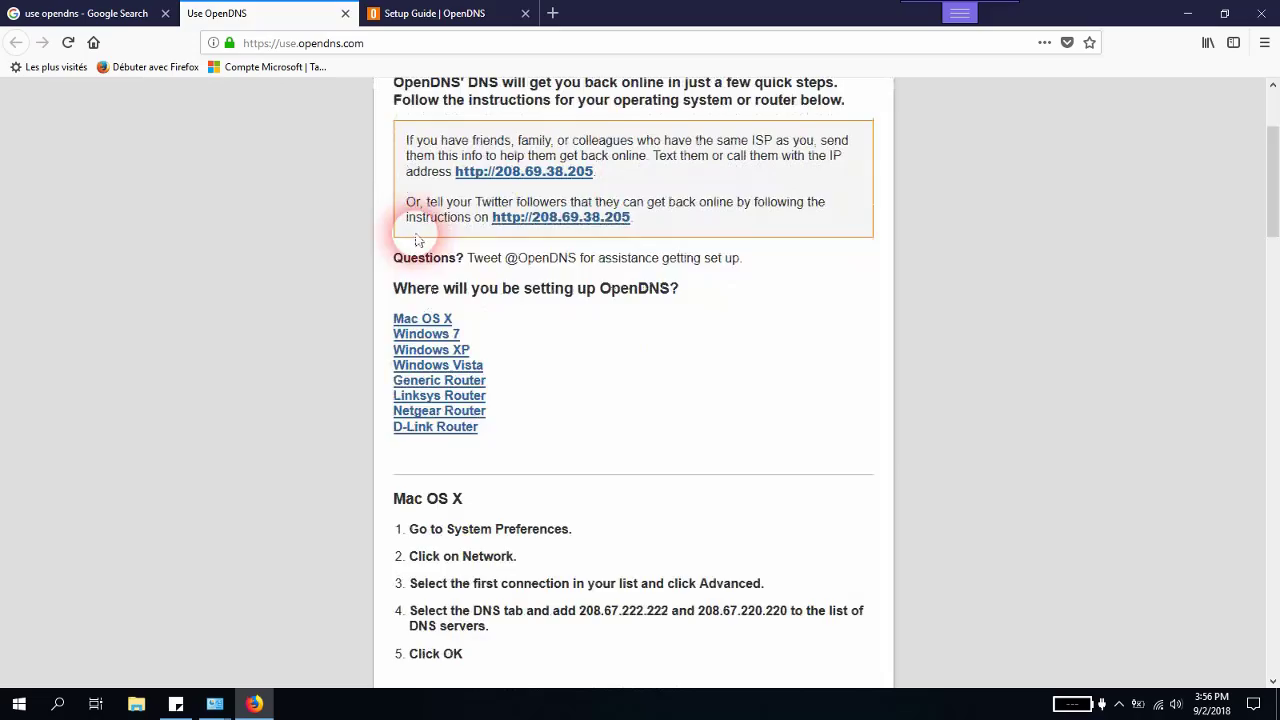
{"action": "left_click", "coordinate": [420, 412]}
{"action": "scroll", "coordinate": [414, 255], "scroll_direction": "down", "scroll_amount": 10}
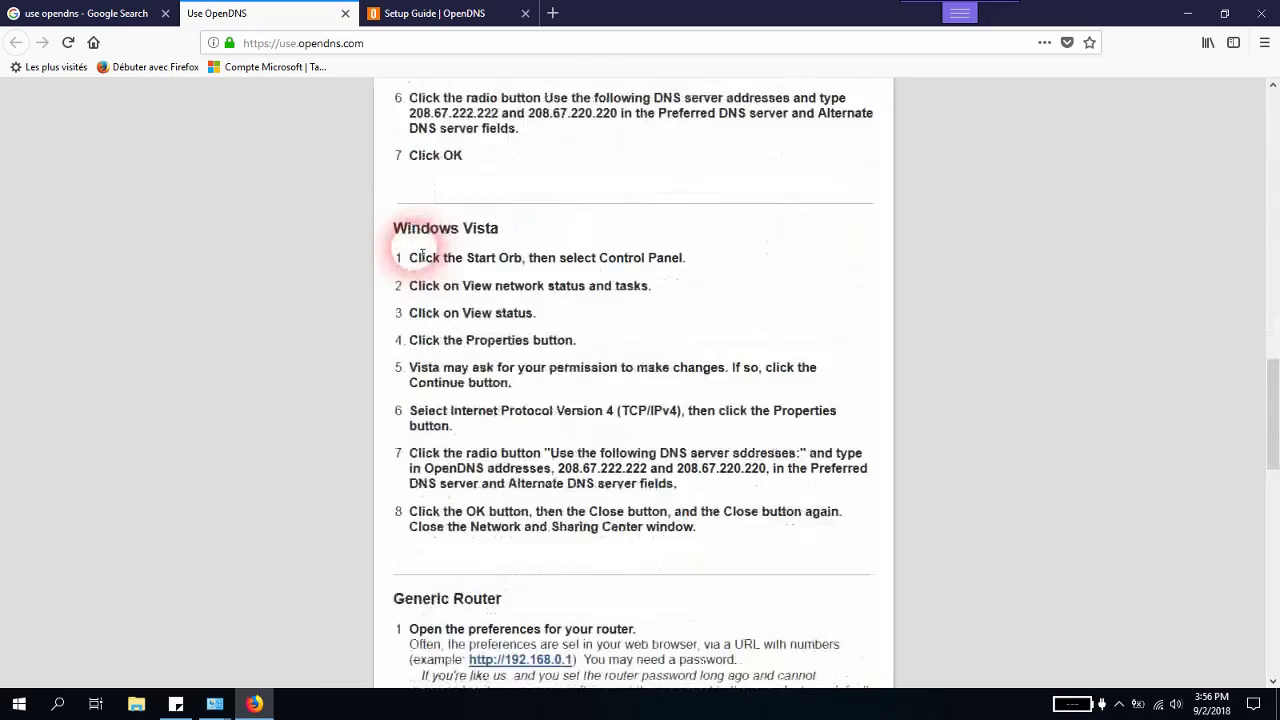
{"action": "scroll", "coordinate": [416, 255], "scroll_direction": "down", "scroll_amount": 4}
{"action": "scroll", "coordinate": [416, 255], "scroll_direction": "up", "scroll_amount": 3}
{"action": "scroll", "coordinate": [416, 255], "scroll_direction": "down", "scroll_amount": 7}
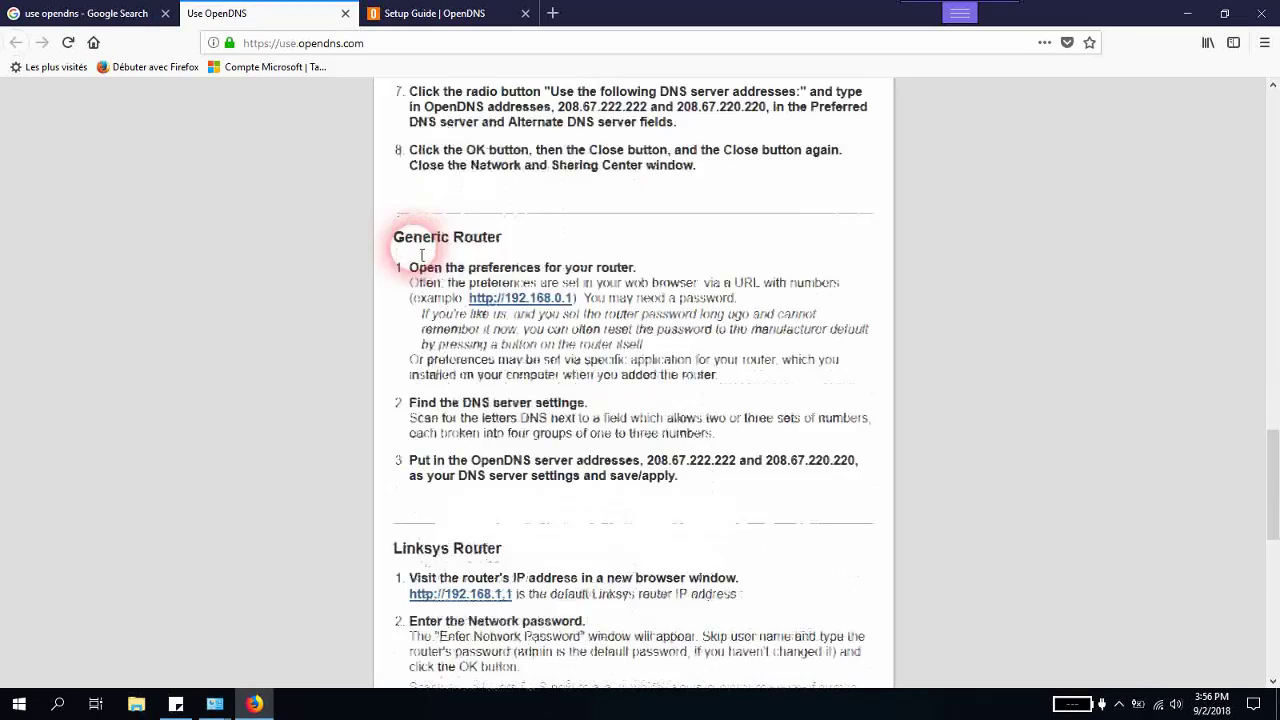
{"action": "scroll", "coordinate": [418, 253], "scroll_direction": "up", "scroll_amount": 10}
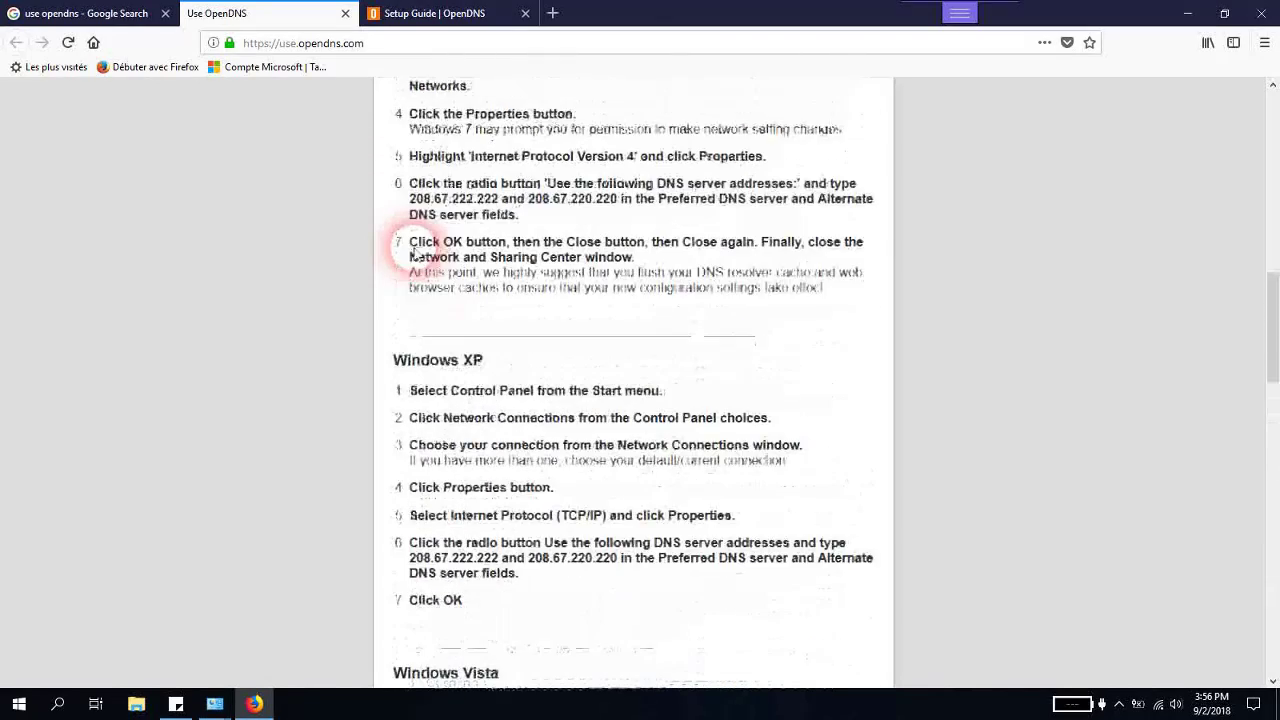
{"action": "scroll", "coordinate": [416, 252], "scroll_direction": "up", "scroll_amount": 2}
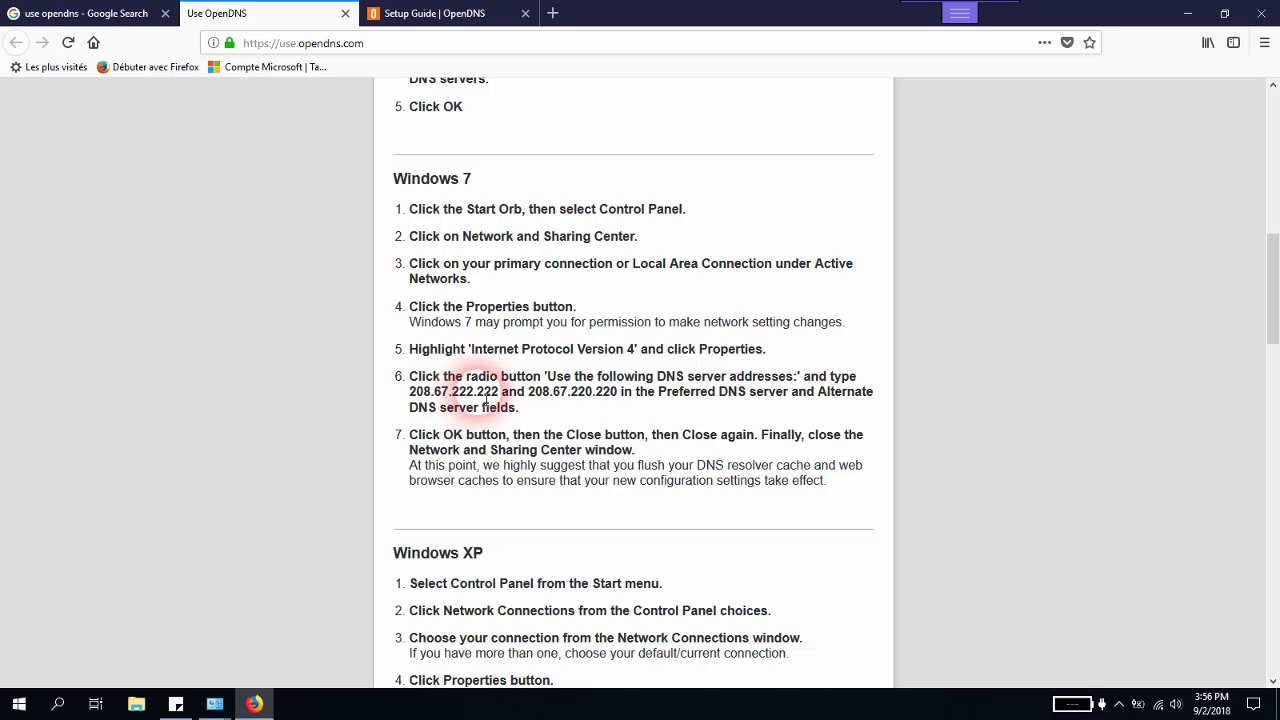
{"action": "double_click", "coordinate": [487, 393]}
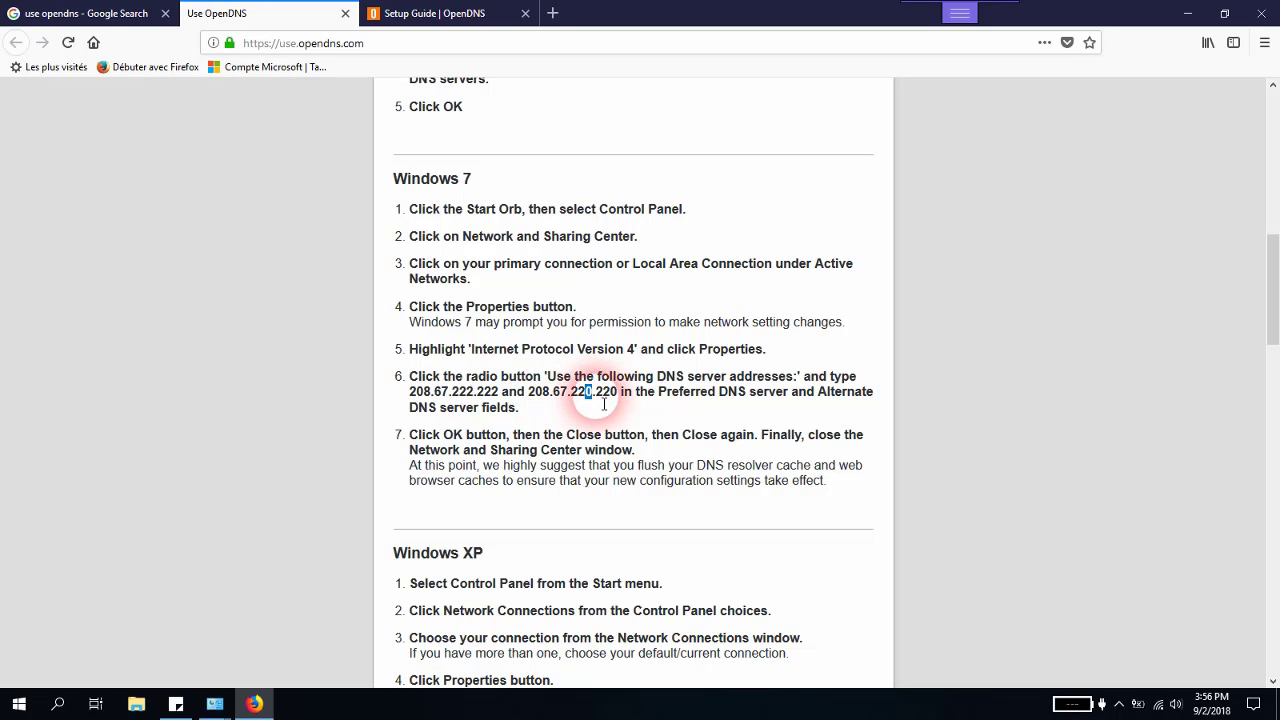
{"action": "left_click_drag", "start_coordinate": [618, 393], "coordinate": [578, 404]}
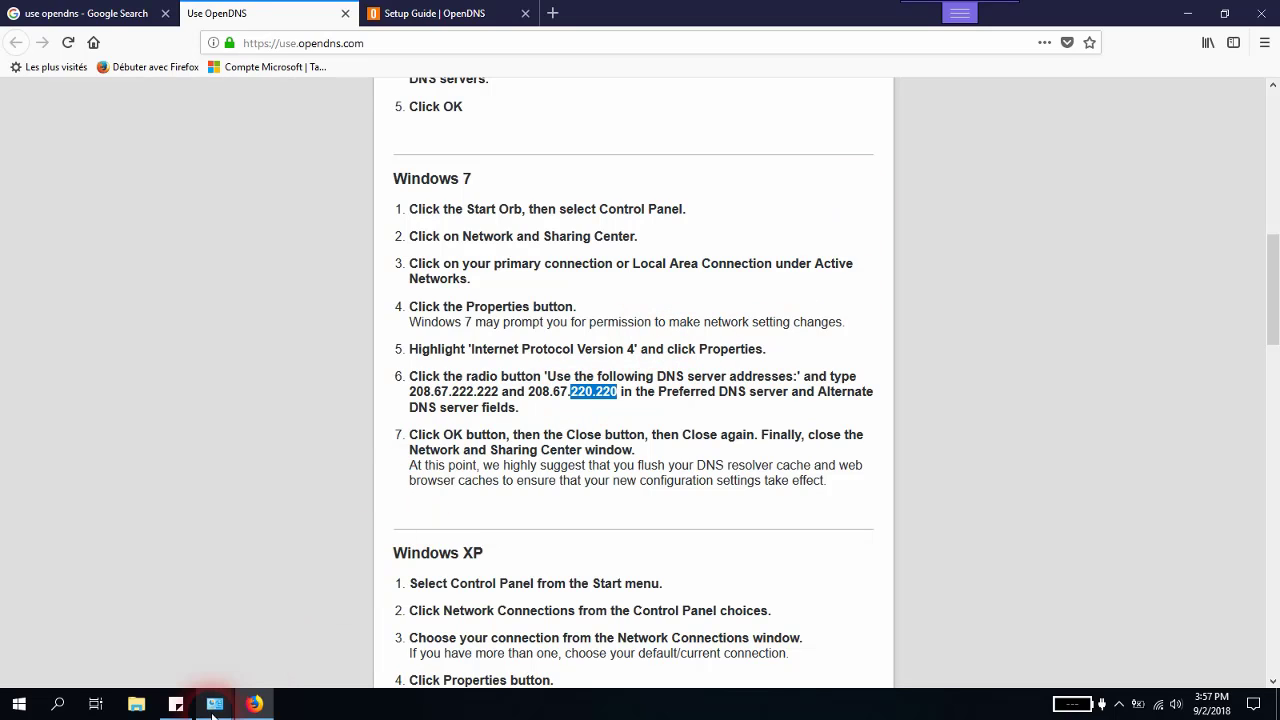
Step: Enter DNS servers 4.4.4.4 and 4.4.8.8, enable Validate settings upon exit, and apply
{"action": "mouse_move", "coordinate": [214, 704]}
{"action": "left_click", "coordinate": [300, 628]}
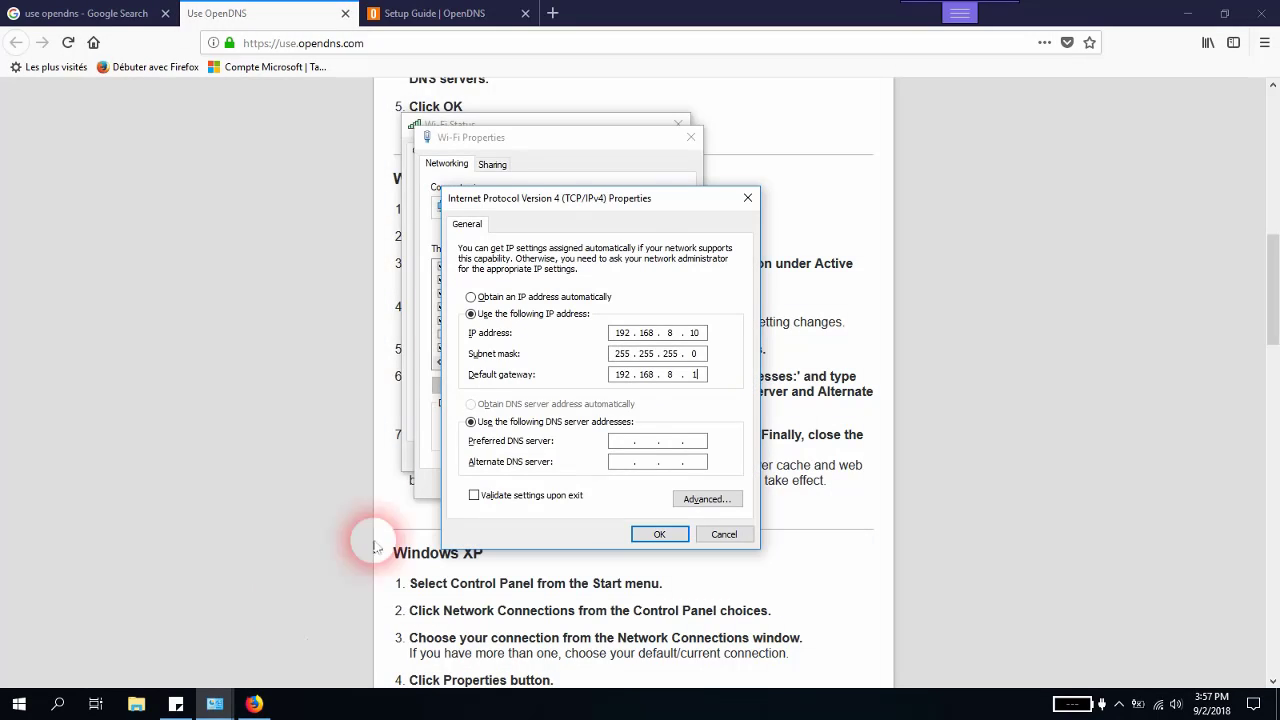
{"action": "left_click", "coordinate": [633, 442]}
{"action": "type", "text": "4 . 4 . 4 . 4"}
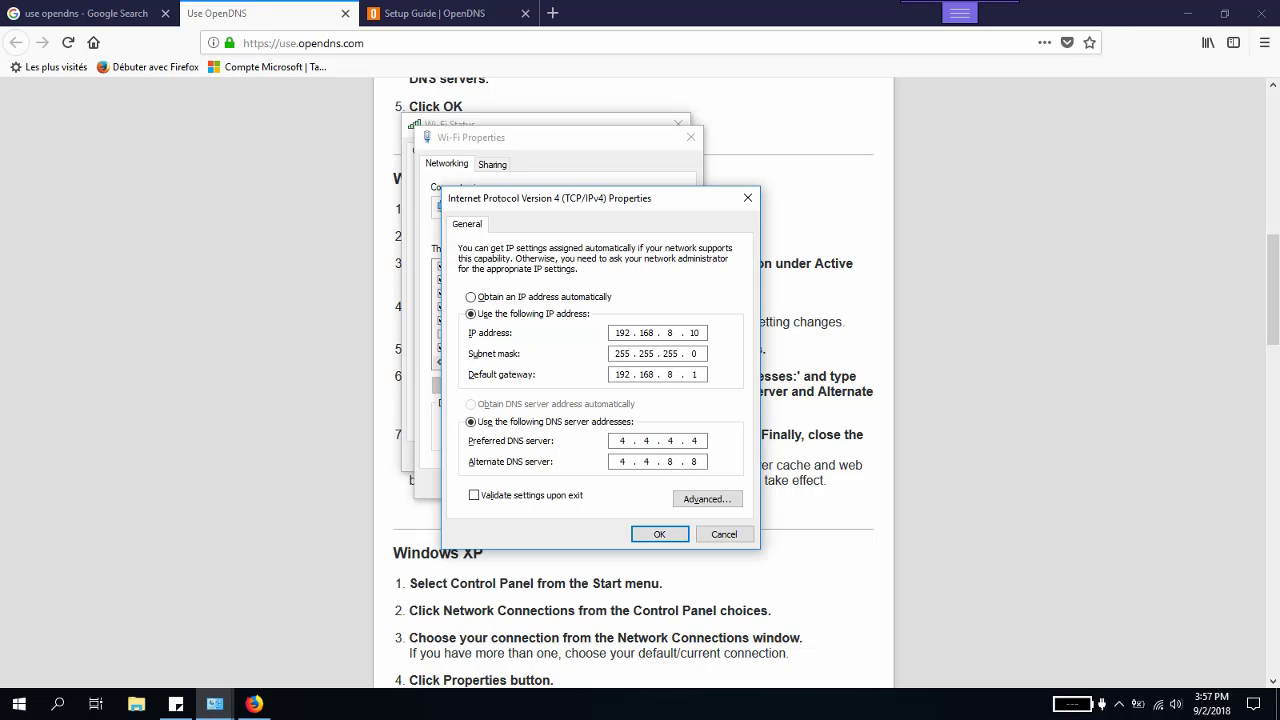
{"action": "left_click", "coordinate": [622, 442]}
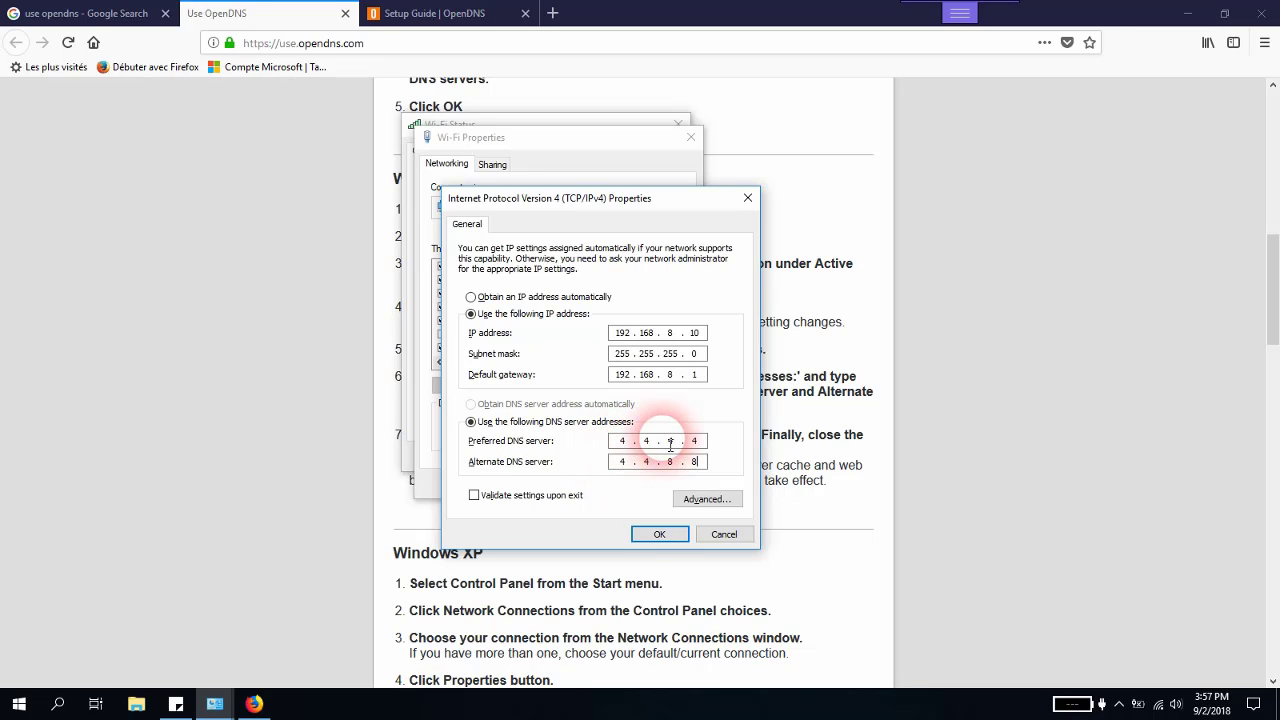
{"action": "left_click", "coordinate": [536, 497]}
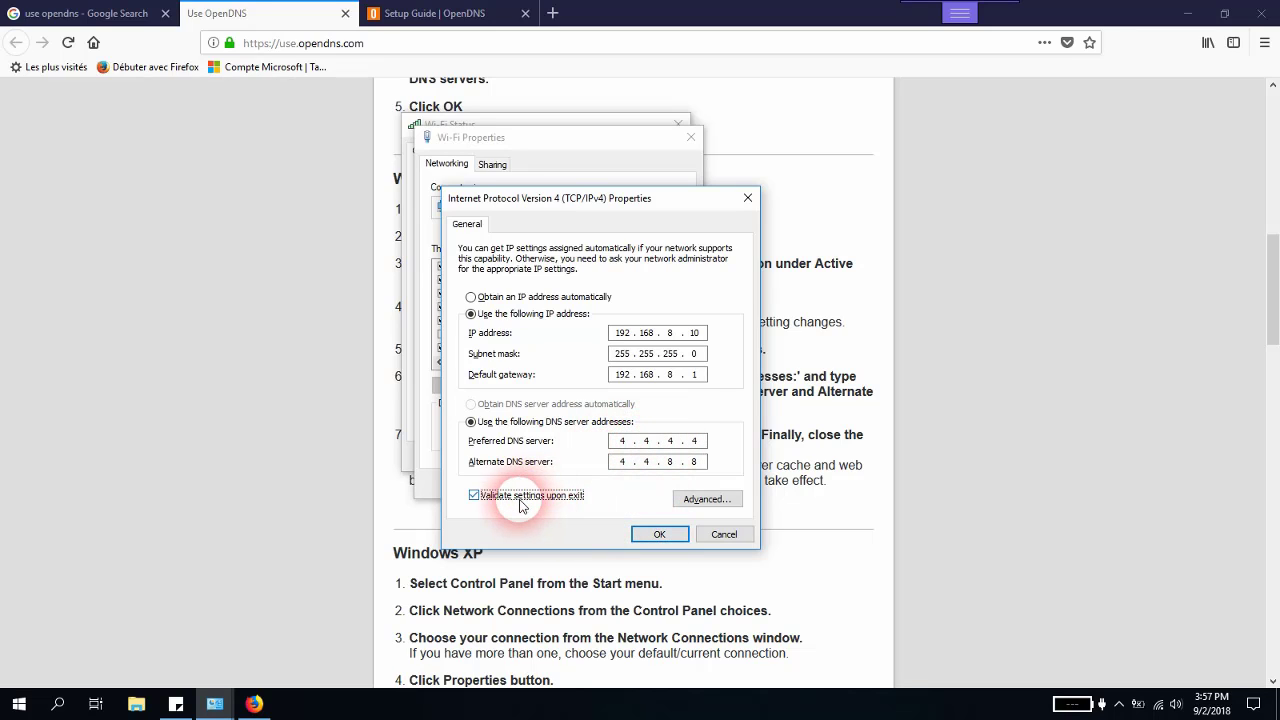
{"action": "left_click", "coordinate": [658, 533]}
Step: Close the Wi-Fi Properties and Wi-Fi Status windows
{"action": "left_click", "coordinate": [601, 485]}
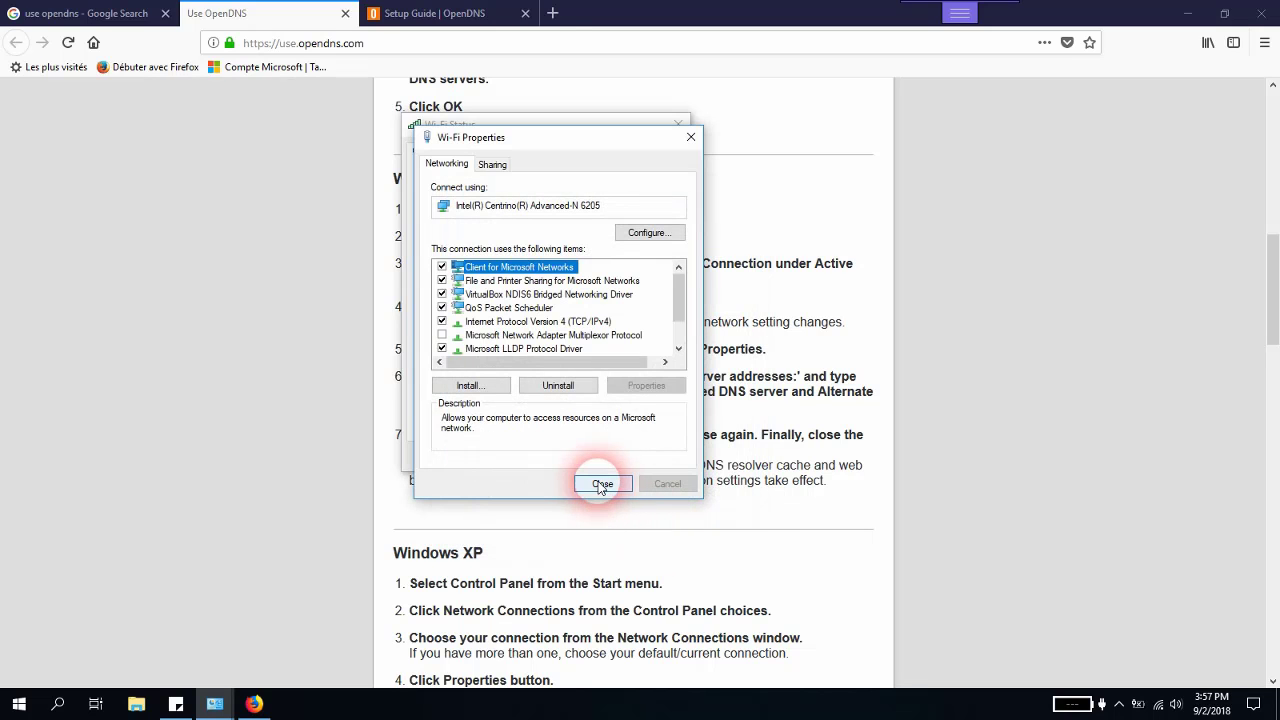
{"action": "left_click", "coordinate": [652, 458]}
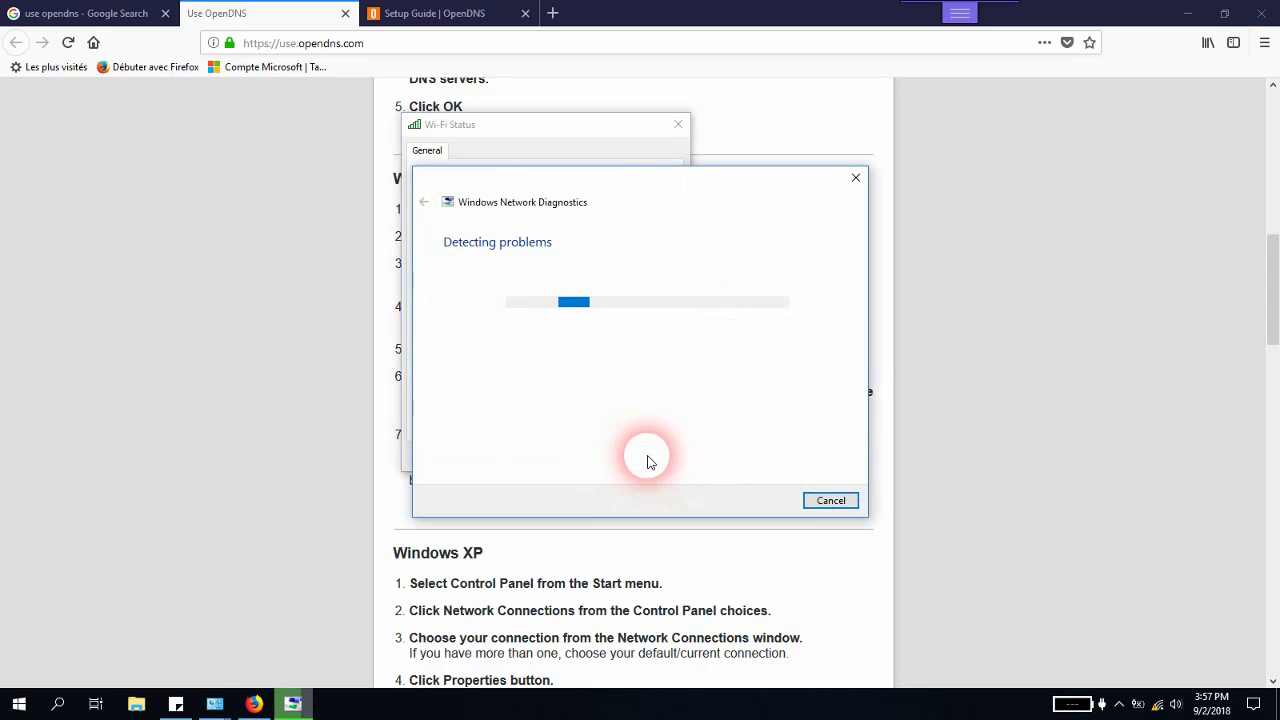
{"action": "left_click", "coordinate": [567, 147]}
{"action": "left_click", "coordinate": [655, 456]}
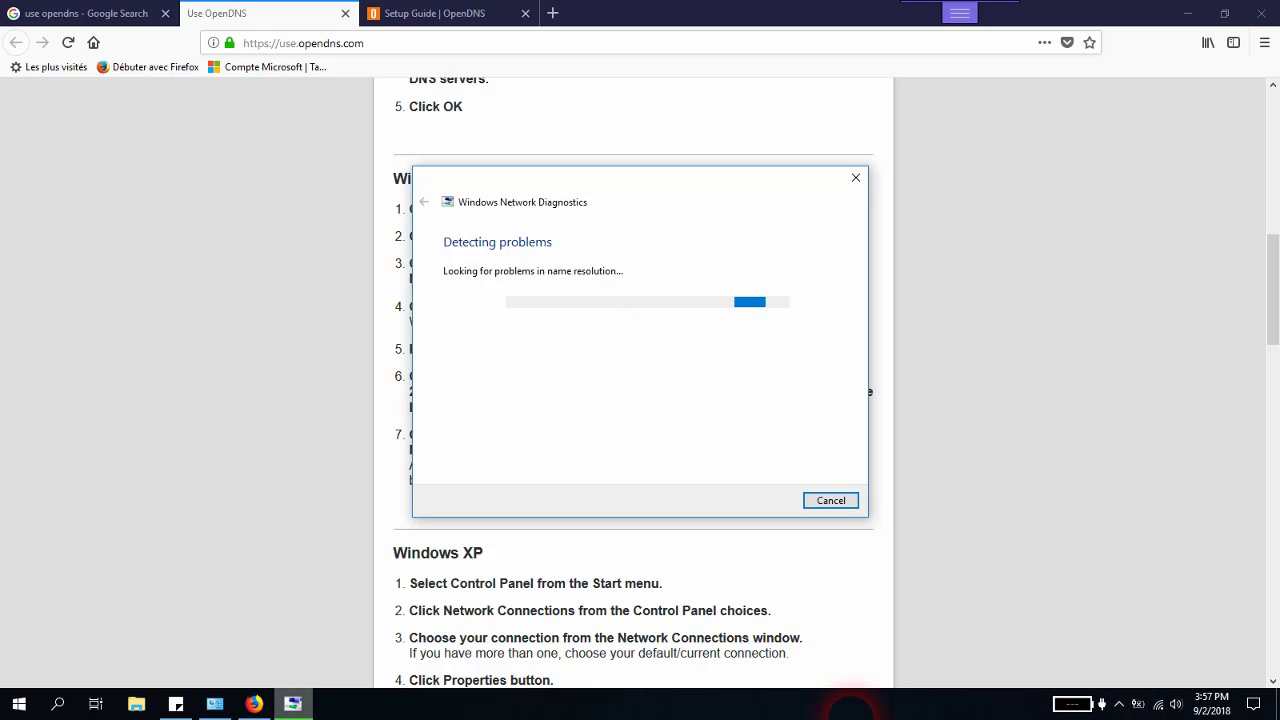
Step: Cancel the Network Diagnostics check and close the two OpenDNS tabs in Firefox
{"action": "left_click", "coordinate": [822, 500]}
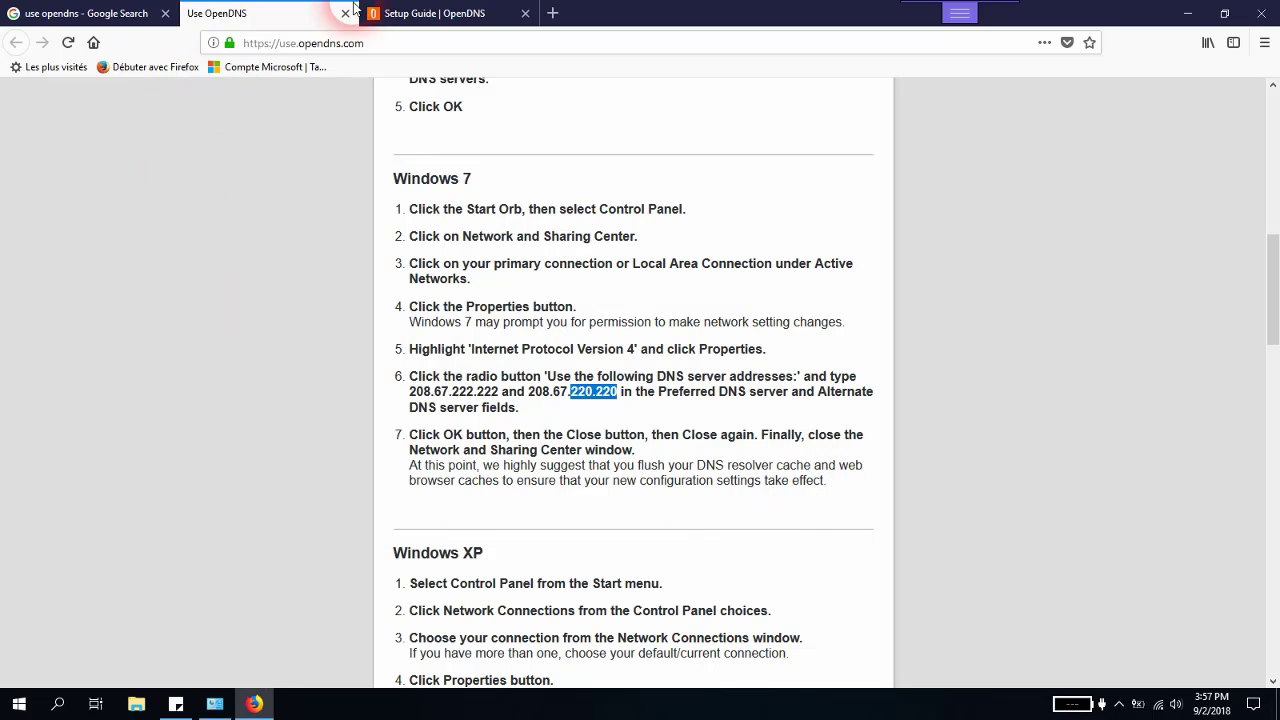
{"action": "left_click", "coordinate": [348, 14]}
{"action": "left_click", "coordinate": [345, 14]}
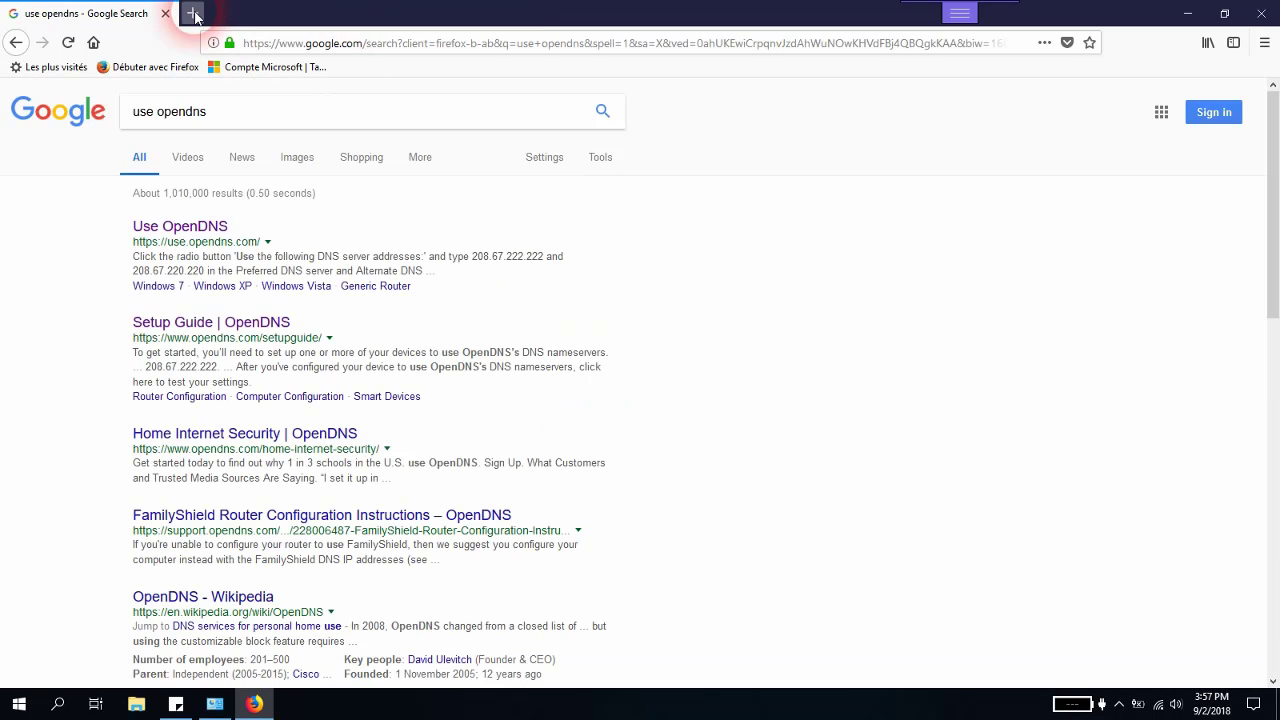